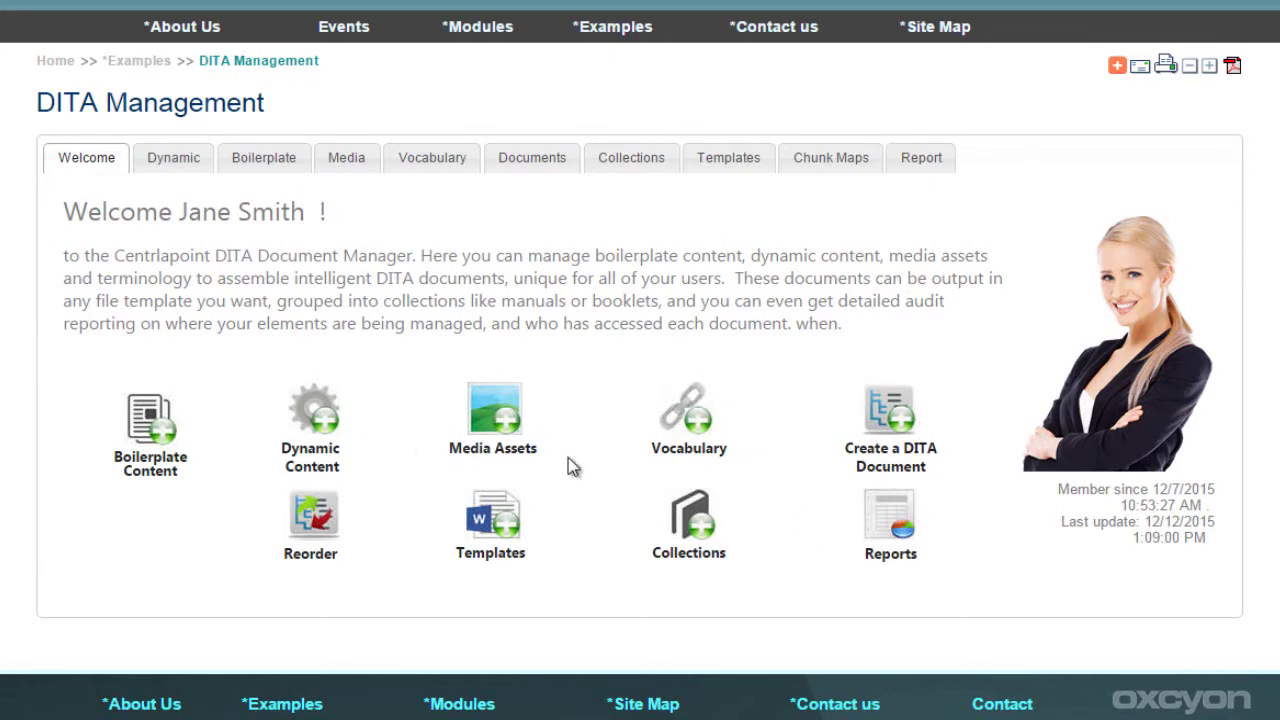
Browse the Dynamic, Boilerplate, Media and Vocabulary element lists, ending back on Boilerplate.
left_click(165, 170)
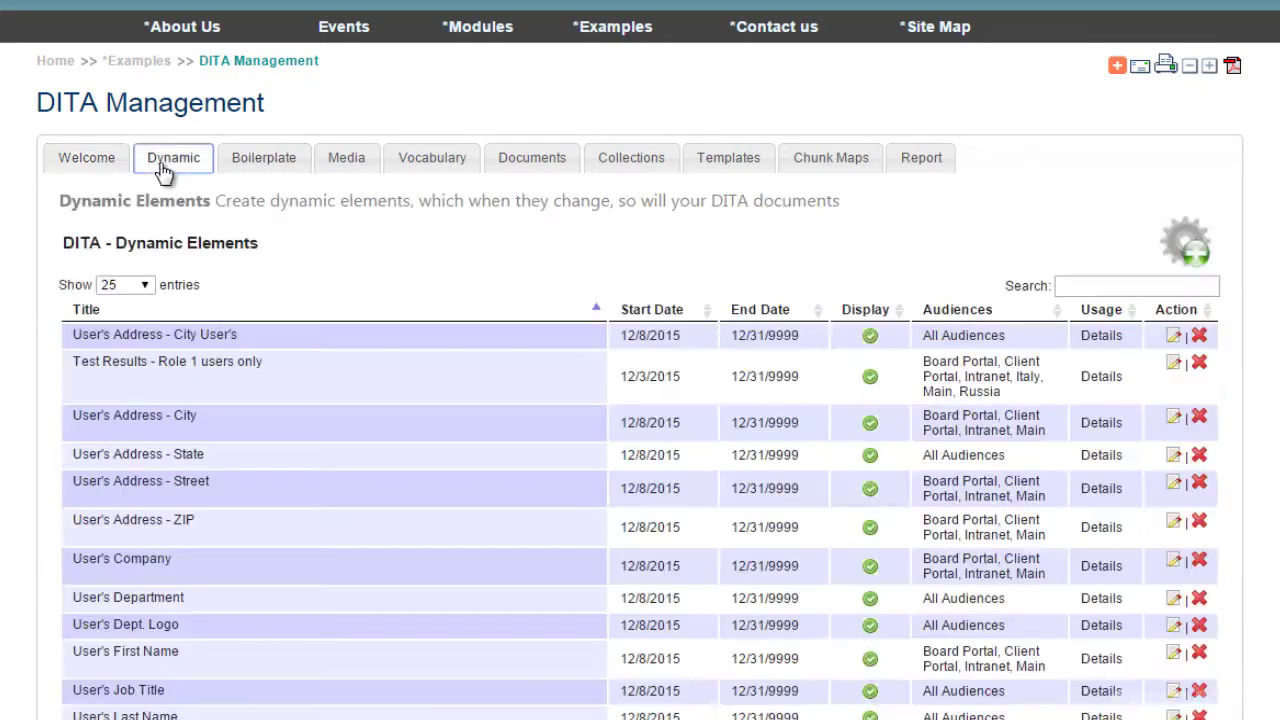
left_click(268, 167)
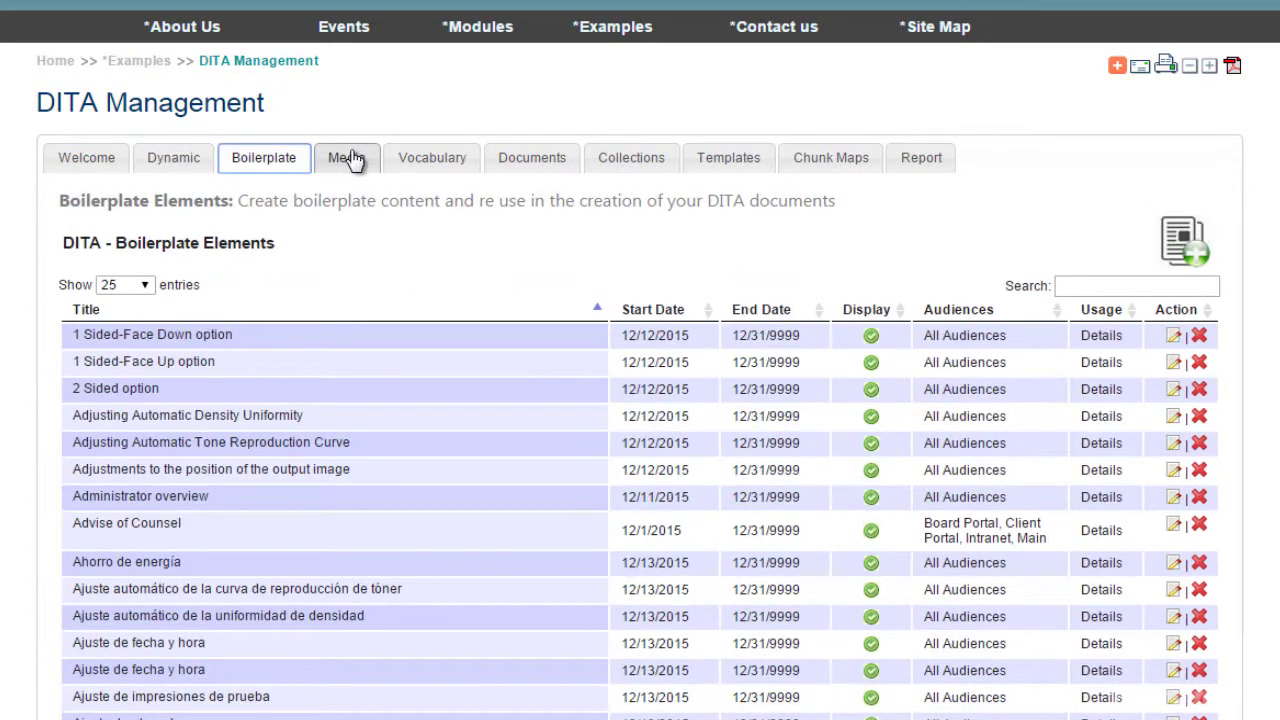
left_click(350, 160)
left_click(445, 162)
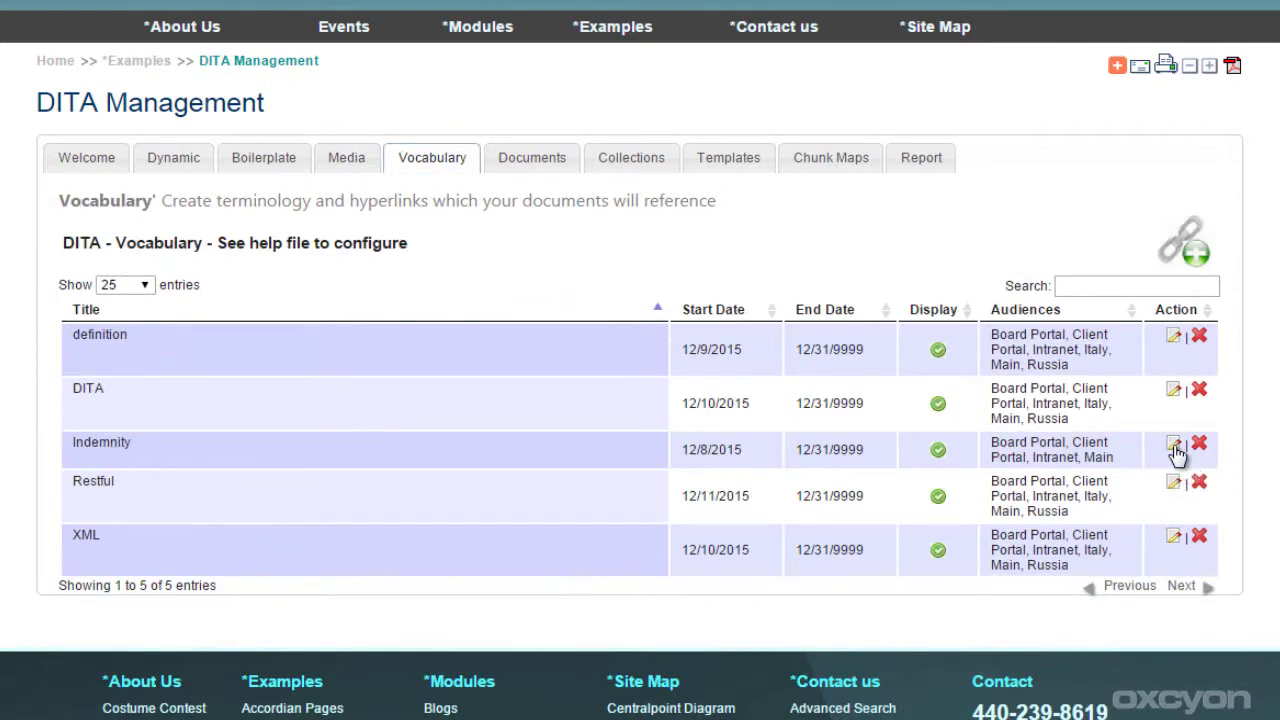
left_click(263, 157)
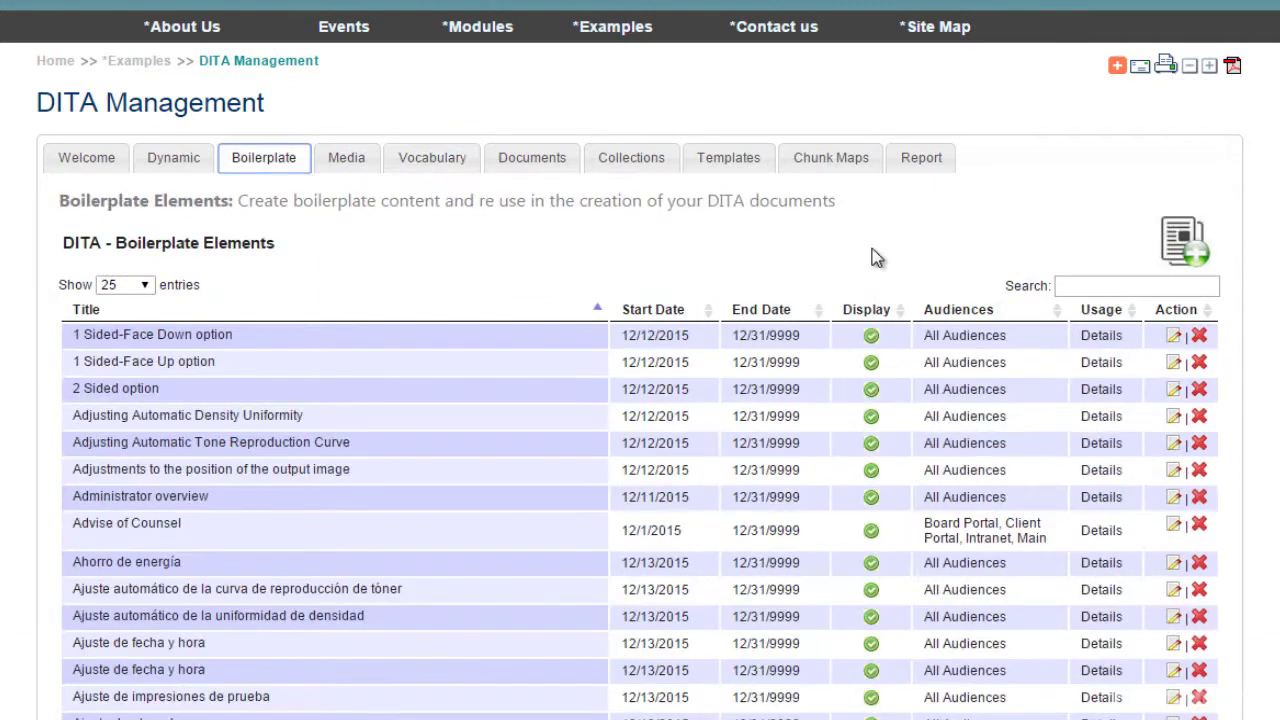
Add boilerplate 'Sample Boilerplate' starting 12/14/2015, with pasted sample text and elephant image.
left_click(1182, 247)
left_click(384, 252)
type("Sampl")
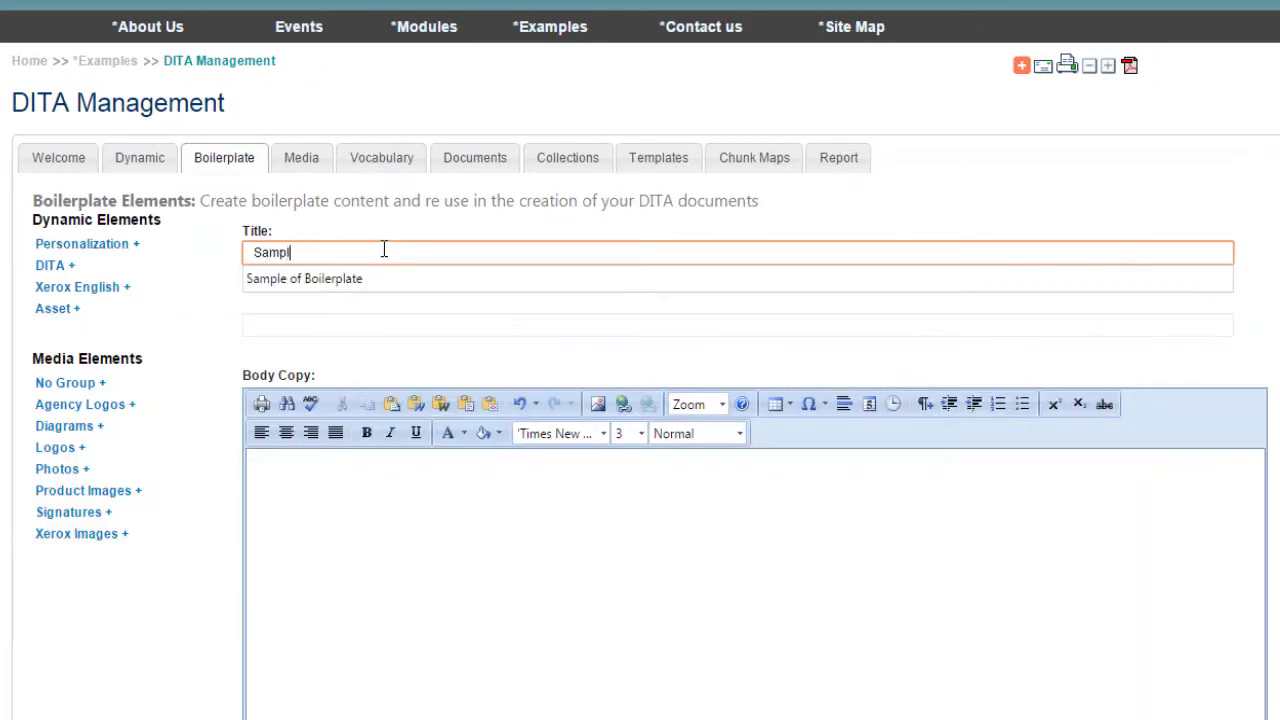
type("e Boiler")
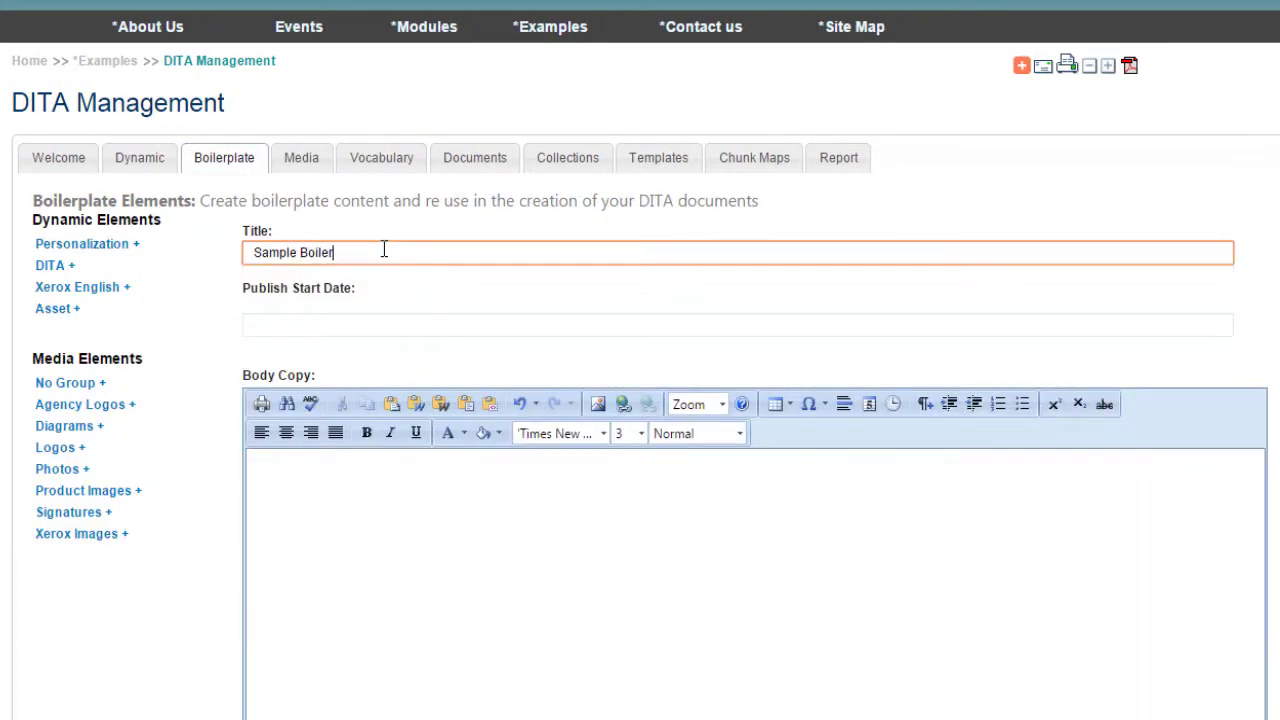
type("plate")
left_click(400, 324)
left_click(462, 674)
left_click(484, 558)
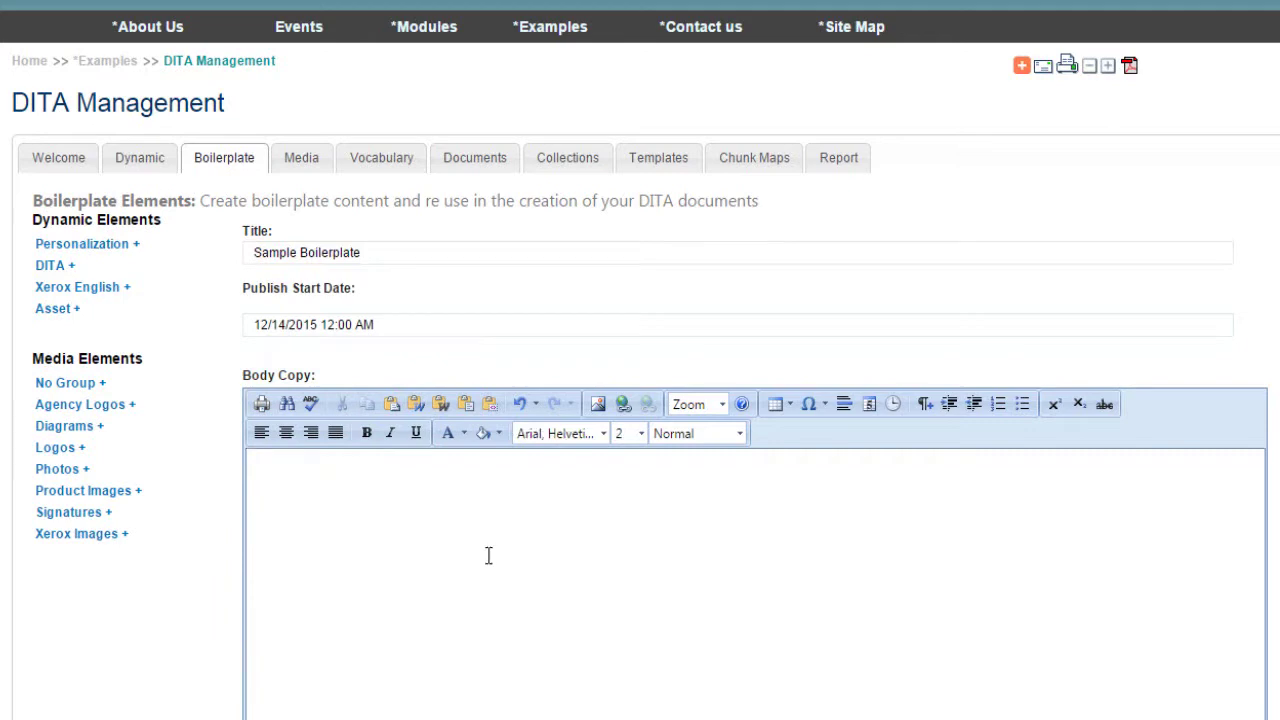
key("ctrl+v")
scroll(258, 713, "down", 3)
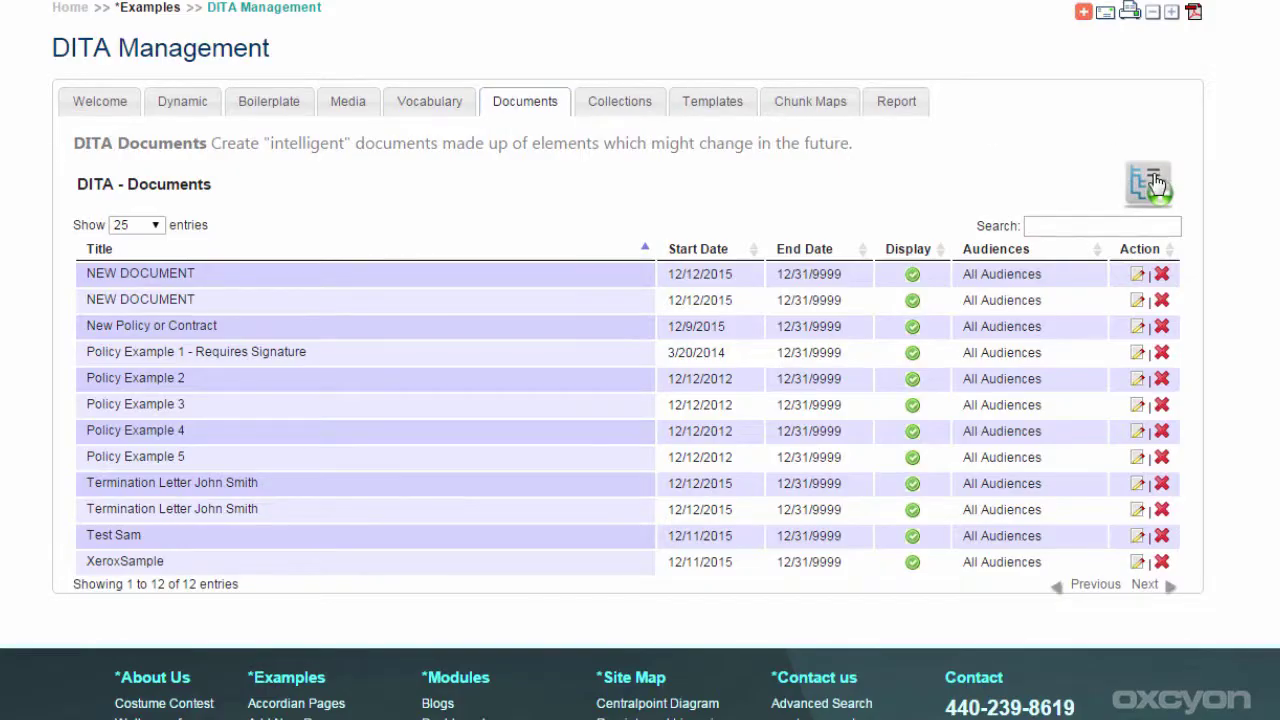
Create NEW DOCUMENT ABC and insert the Sample of Boilerplate element from the Asset group.
left_click(1151, 183)
type("NEW DOC")
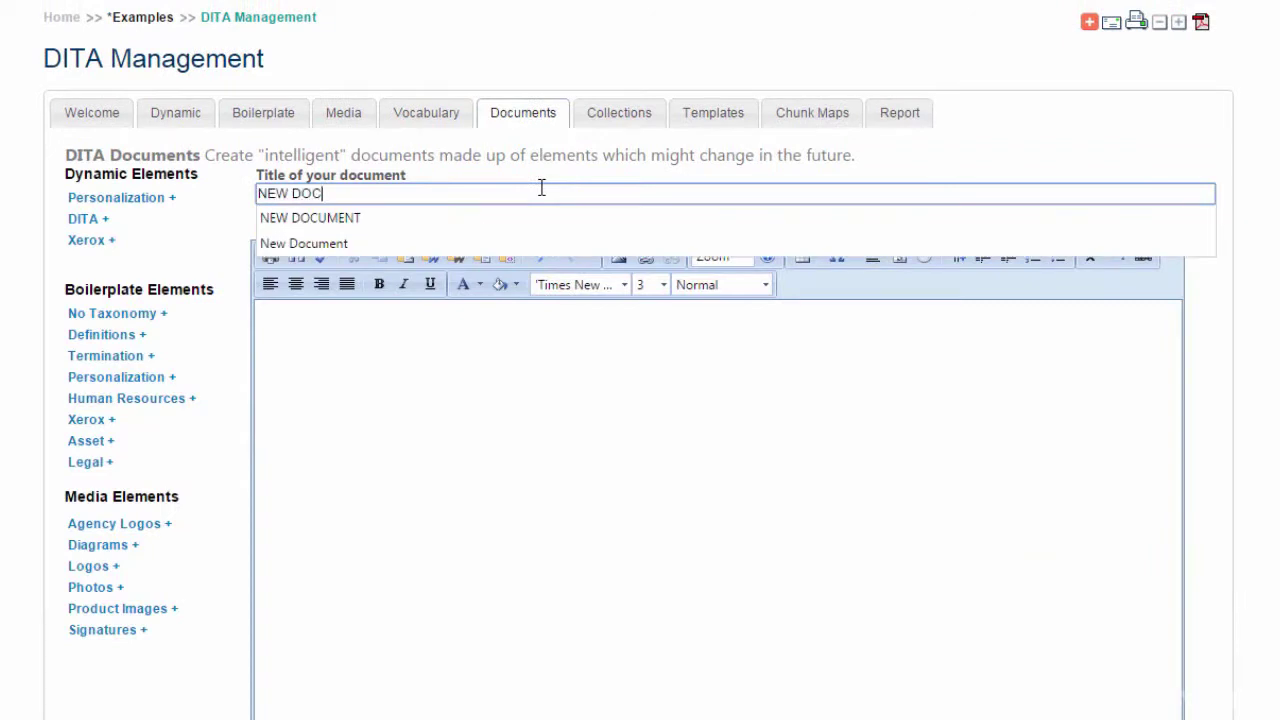
type("UMENT ABC")
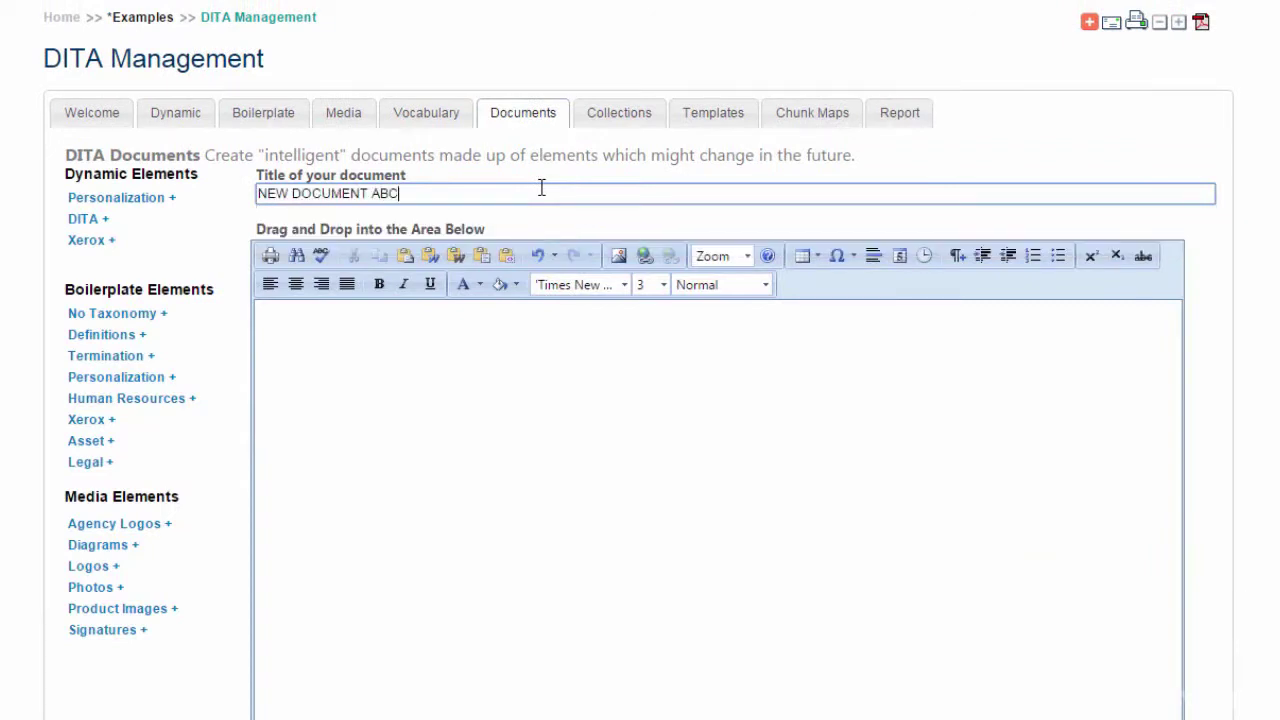
left_click(92, 440)
left_click_drag(130, 517, 700, 362)
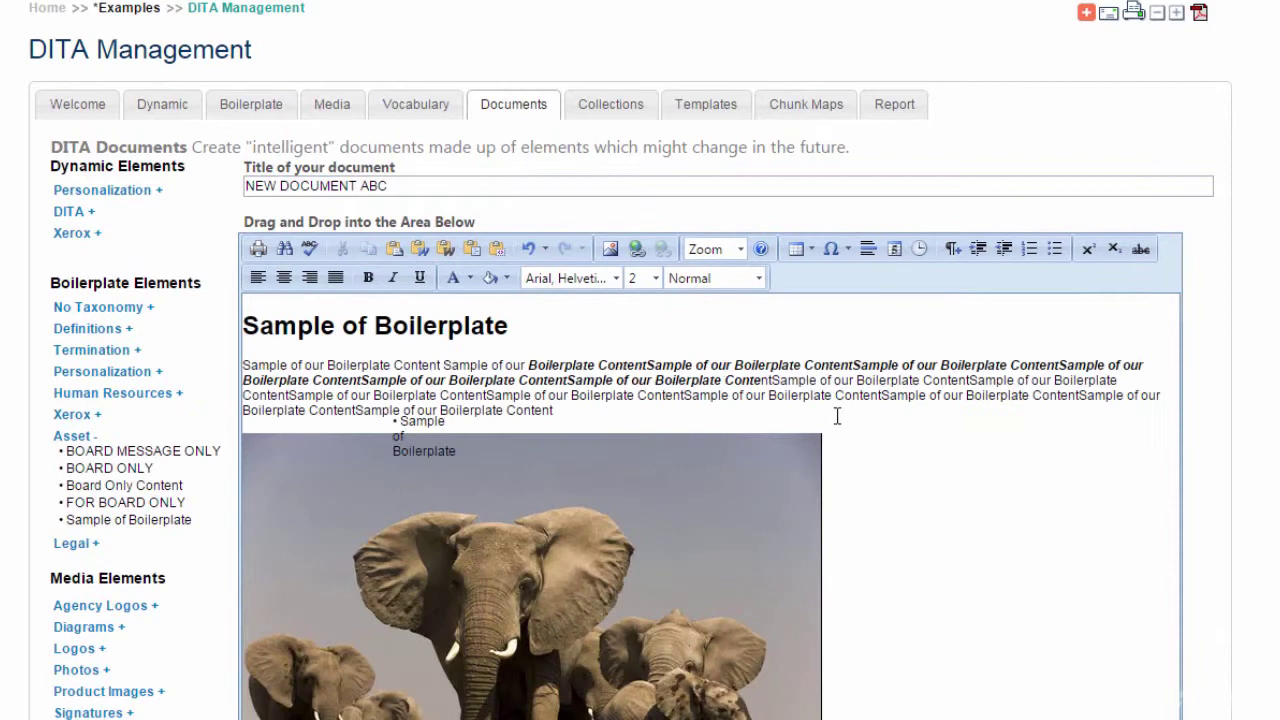
left_click_drag(508, 326, 187, 318)
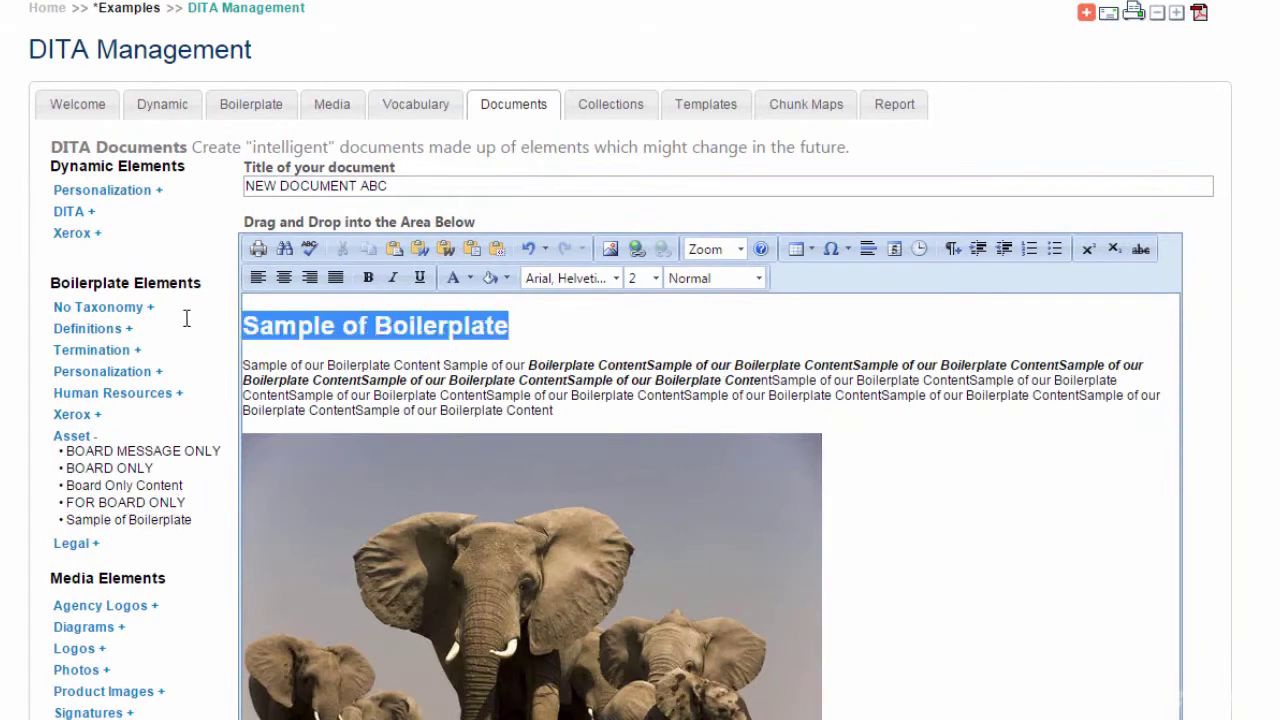
left_click(931, 479)
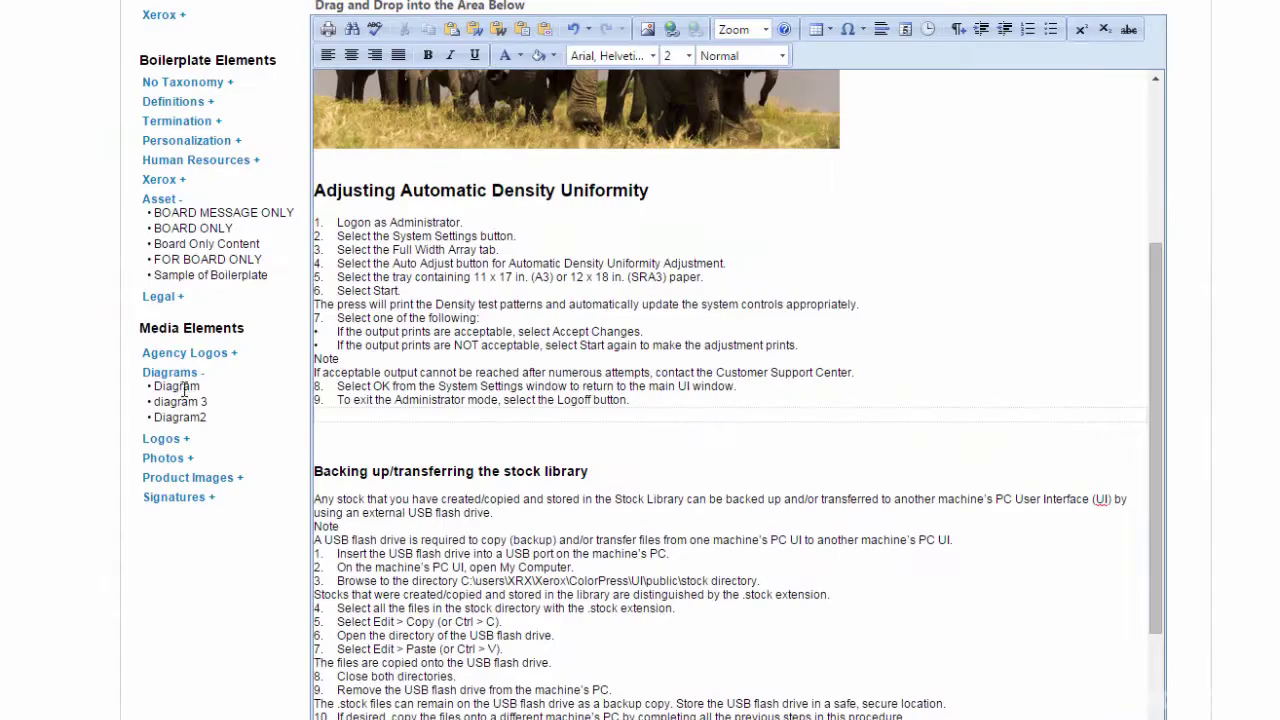
Insert the Diagram image into the document and review its table of contents entries.
left_click_drag(180, 386, 499, 447)
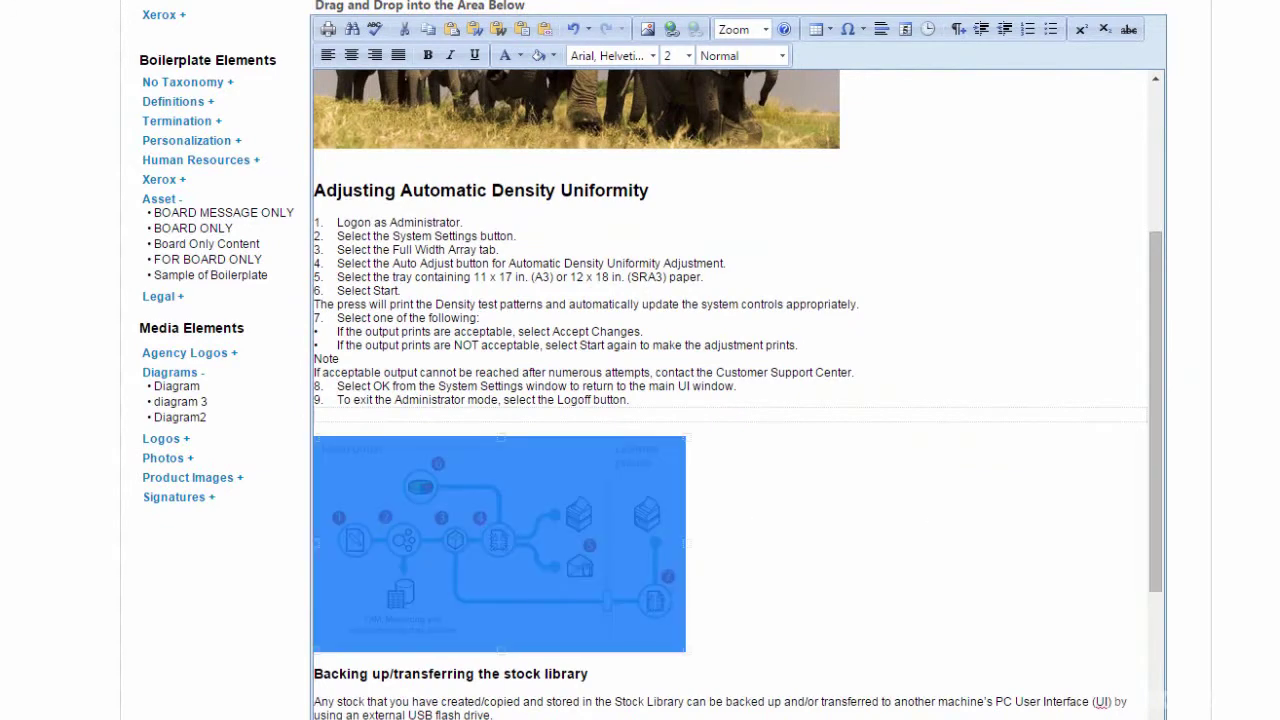
scroll(640, 400, "down", 6)
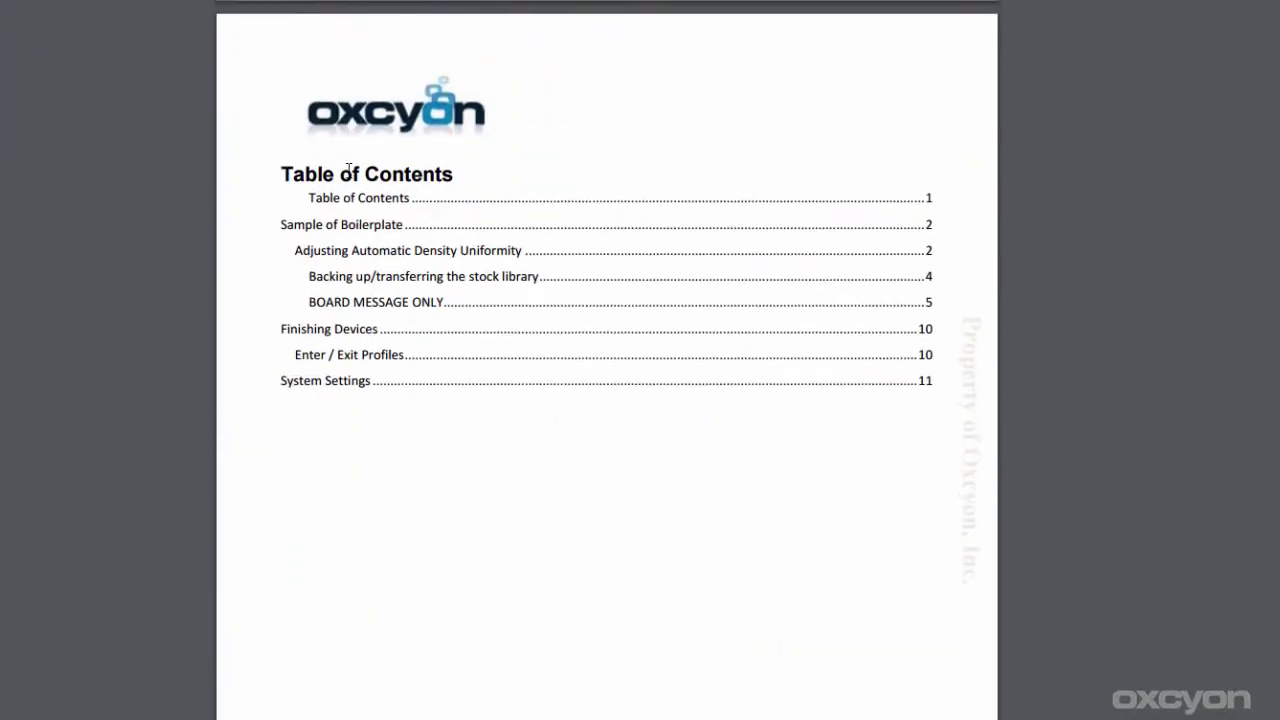
left_click_drag(349, 168, 760, 434)
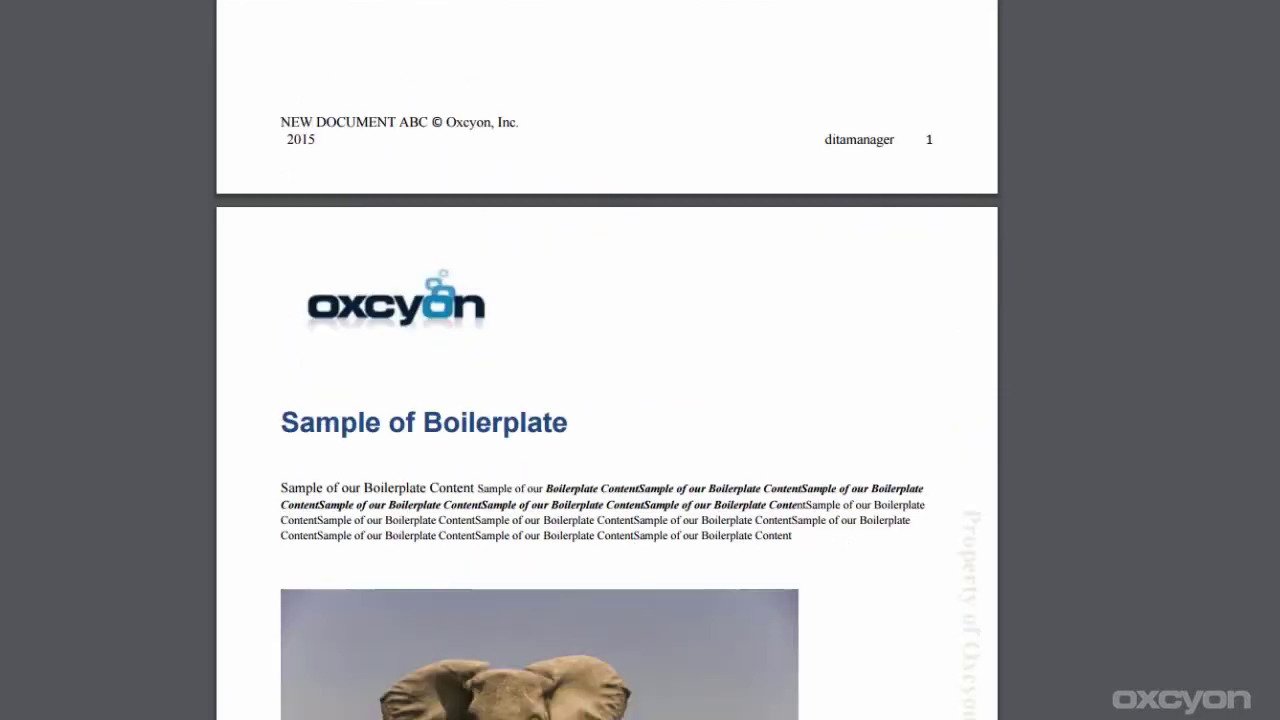
scroll(607, 360, "down", 16)
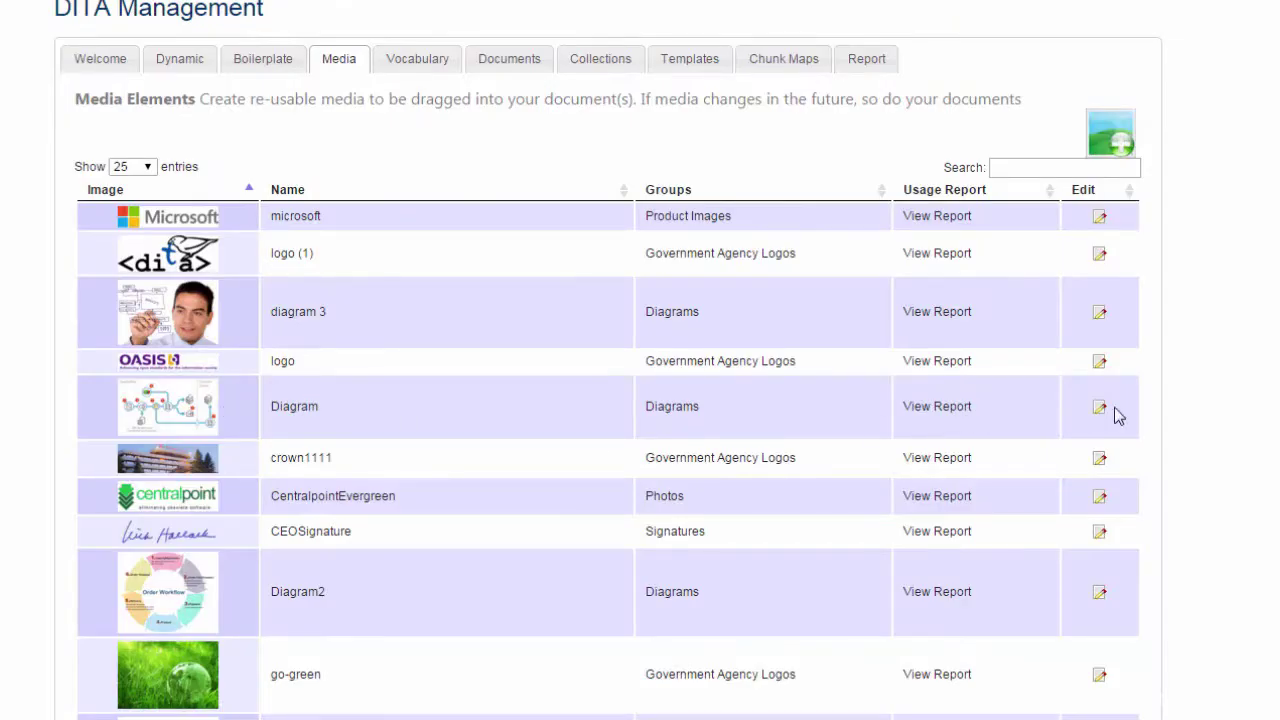
Upload a pineapple picture as the Diagram media image, then scroll through the updated document.
left_click(1101, 410)
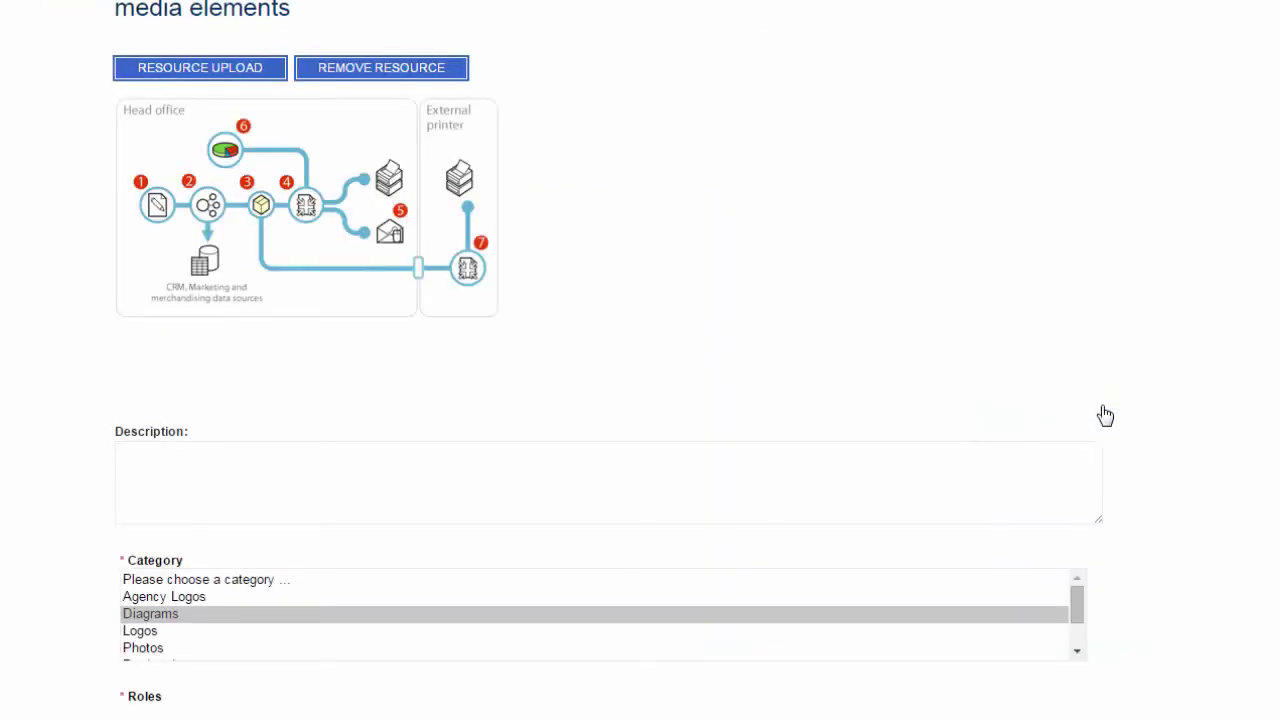
left_click(224, 72)
left_click(962, 525)
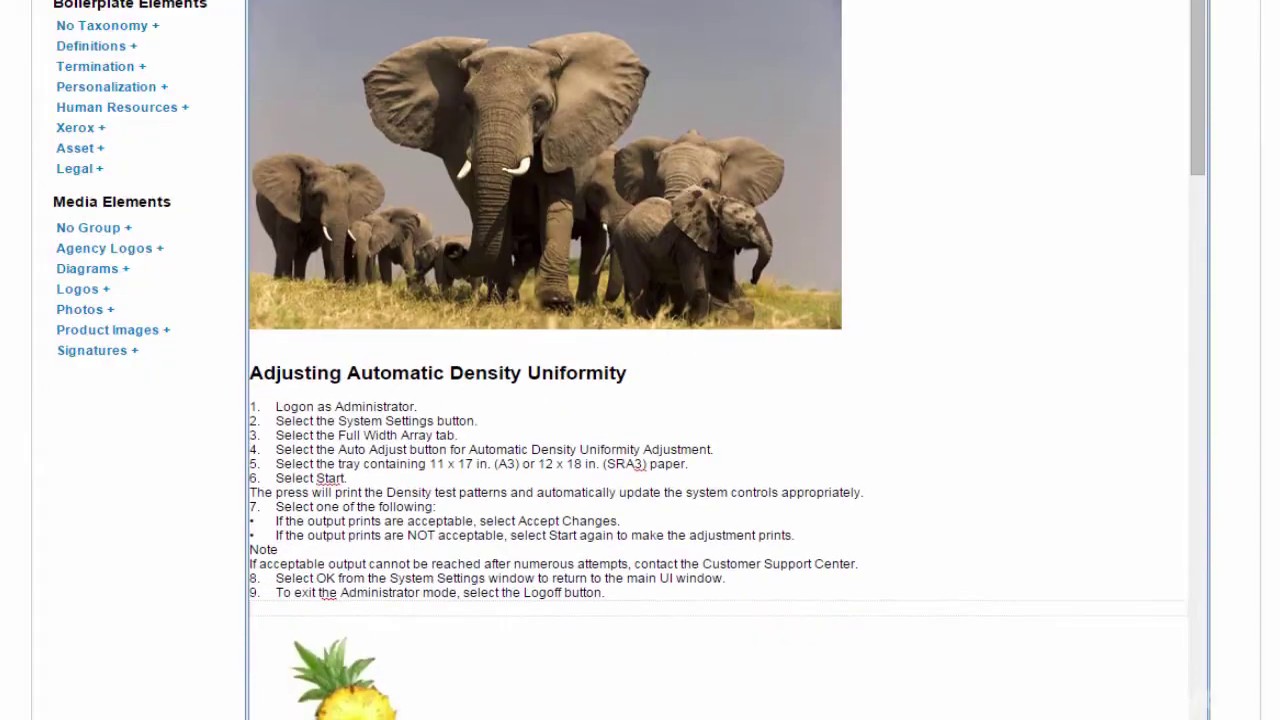
scroll(1218, 94, "down", 1)
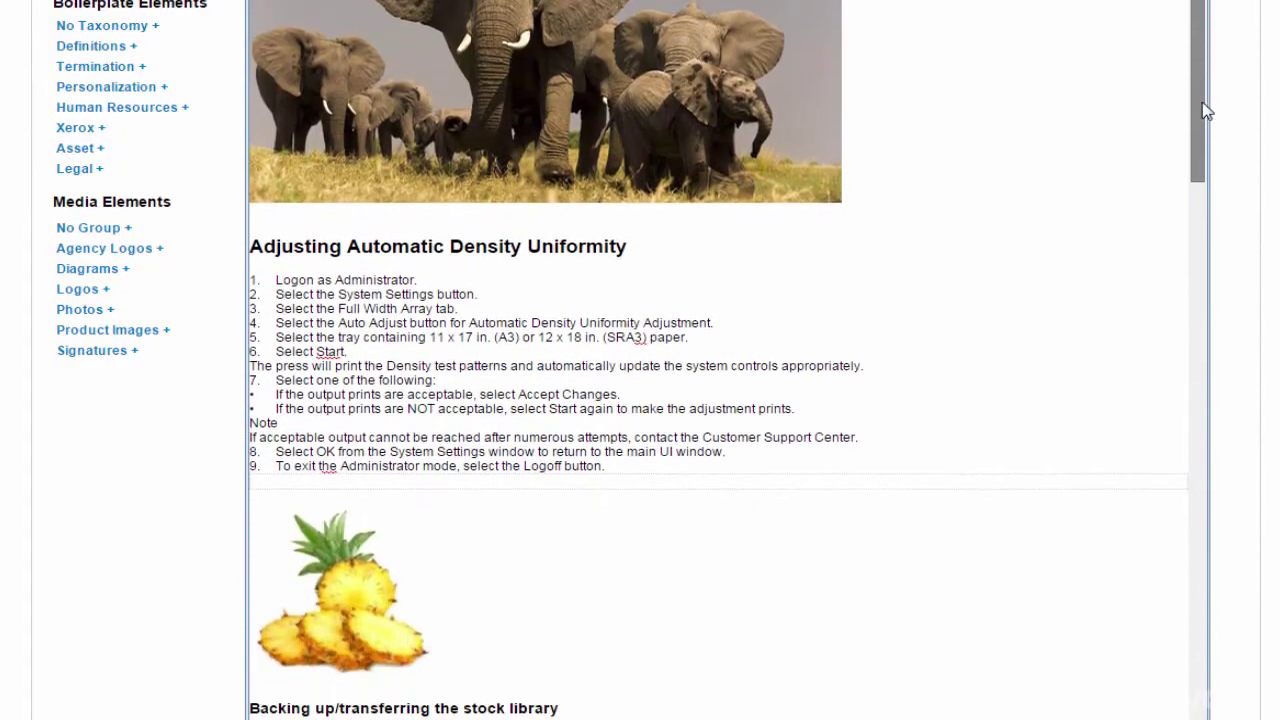
scroll(1206, 112, "down", 5)
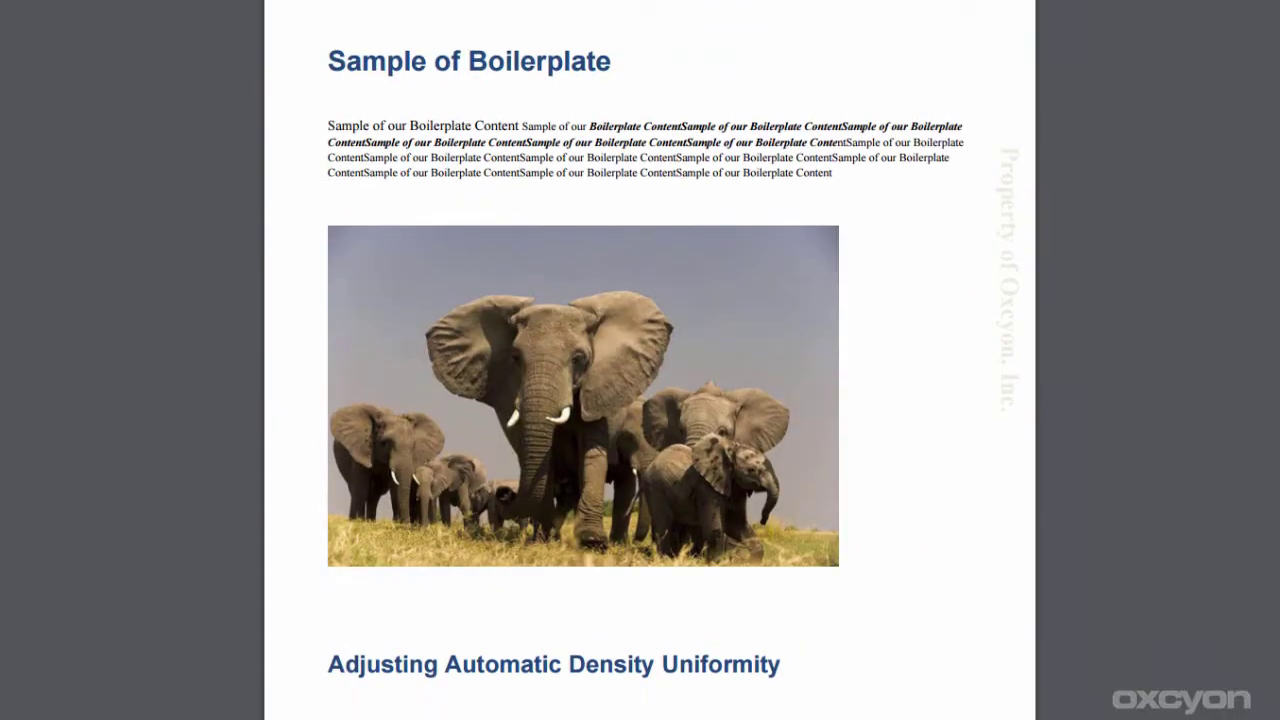
scroll(650, 400, "down", 8)
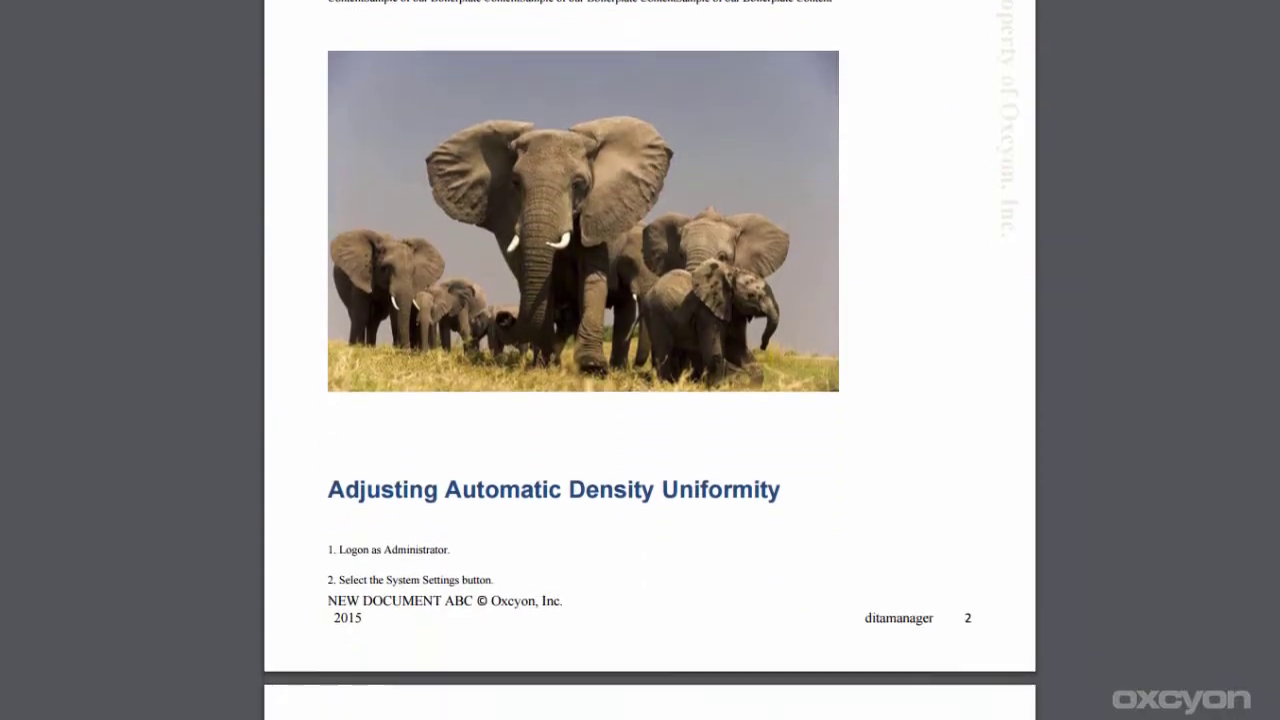
scroll(650, 360, "down", 6)
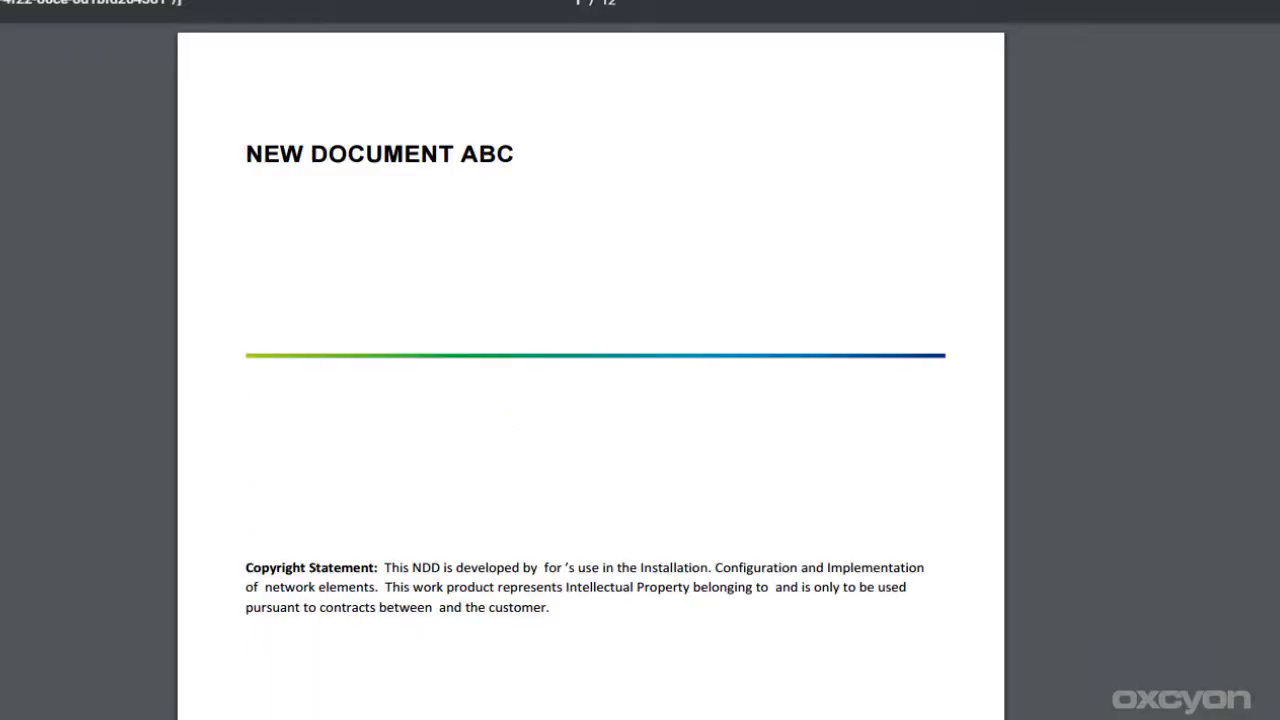
Scroll the NEW DOCUMENT ABC PDF and jump from its table of contents to page 6.
scroll(640, 360, "down", 8)
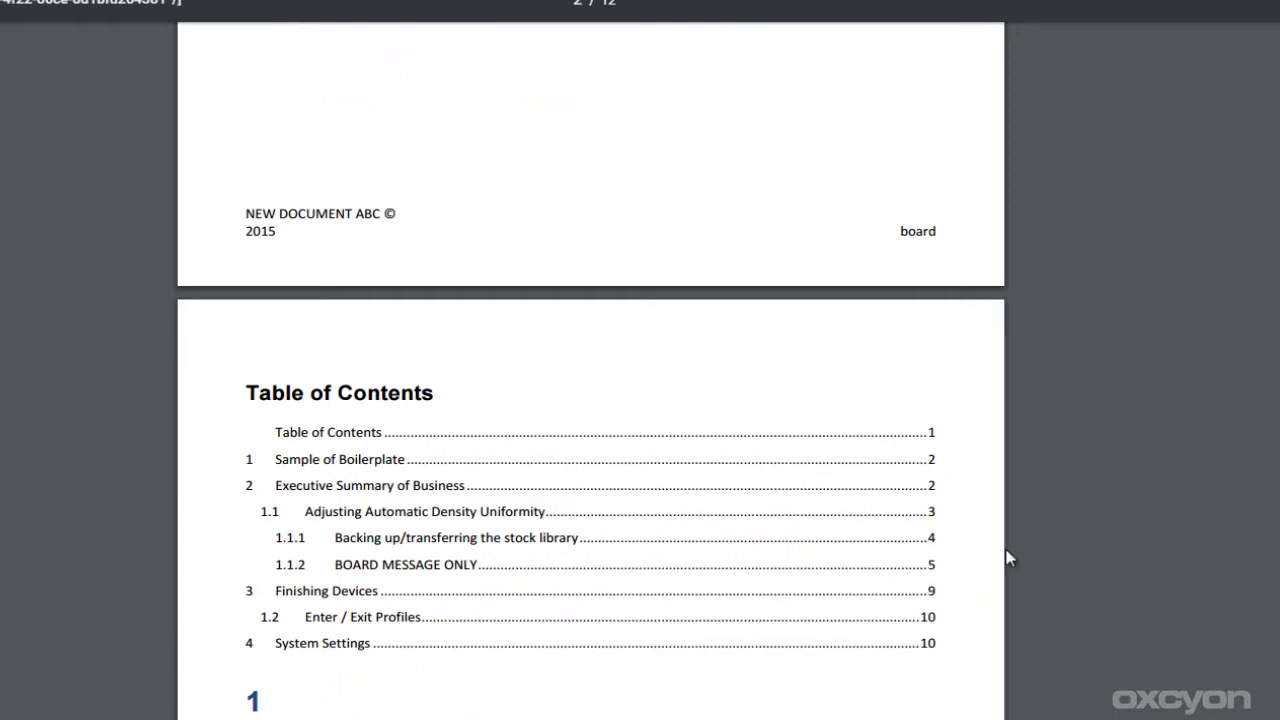
left_click(523, 540)
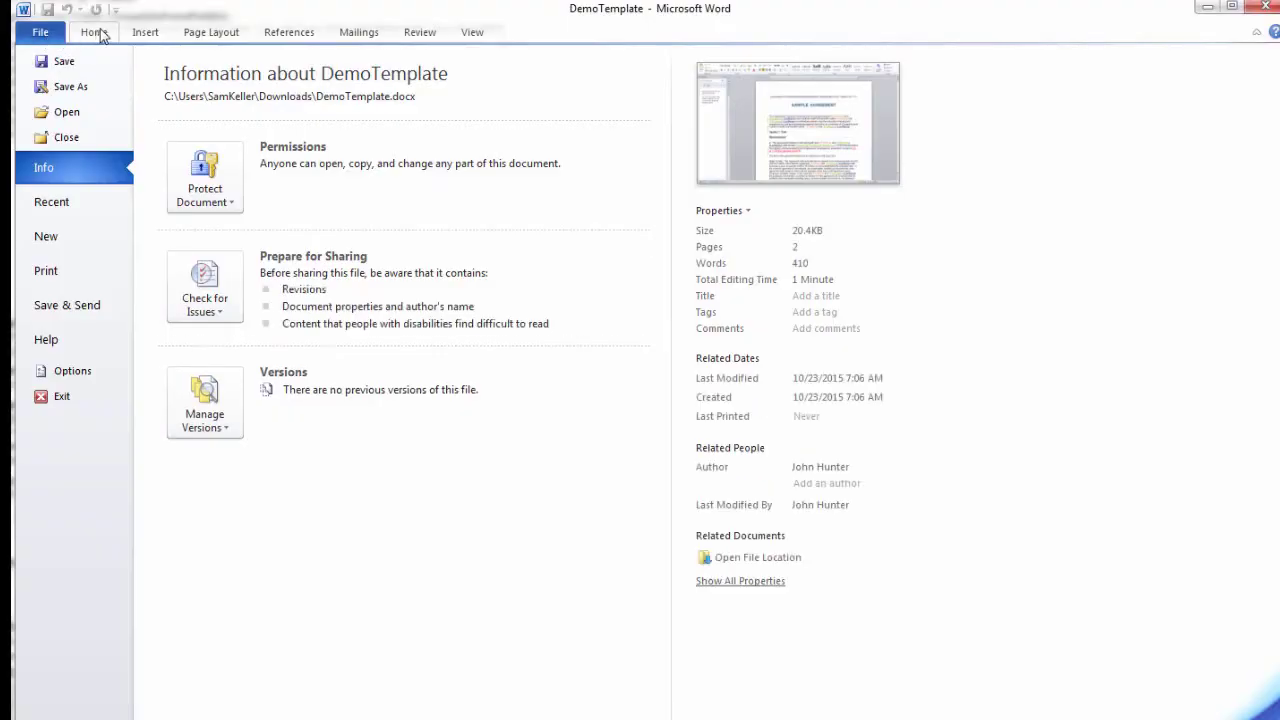
Return from Word's file info to the DemoTemplate Sample Agreement text and scroll through it.
left_click(93, 32)
mouse_move(1276, 212)
left_mouse_down()
mouse_move(1233, 608)
mouse_move(1258, 140)
left_mouse_up()
Close Word and edit the DITA Document PDF Template from the Templates list.
left_click(1266, 8)
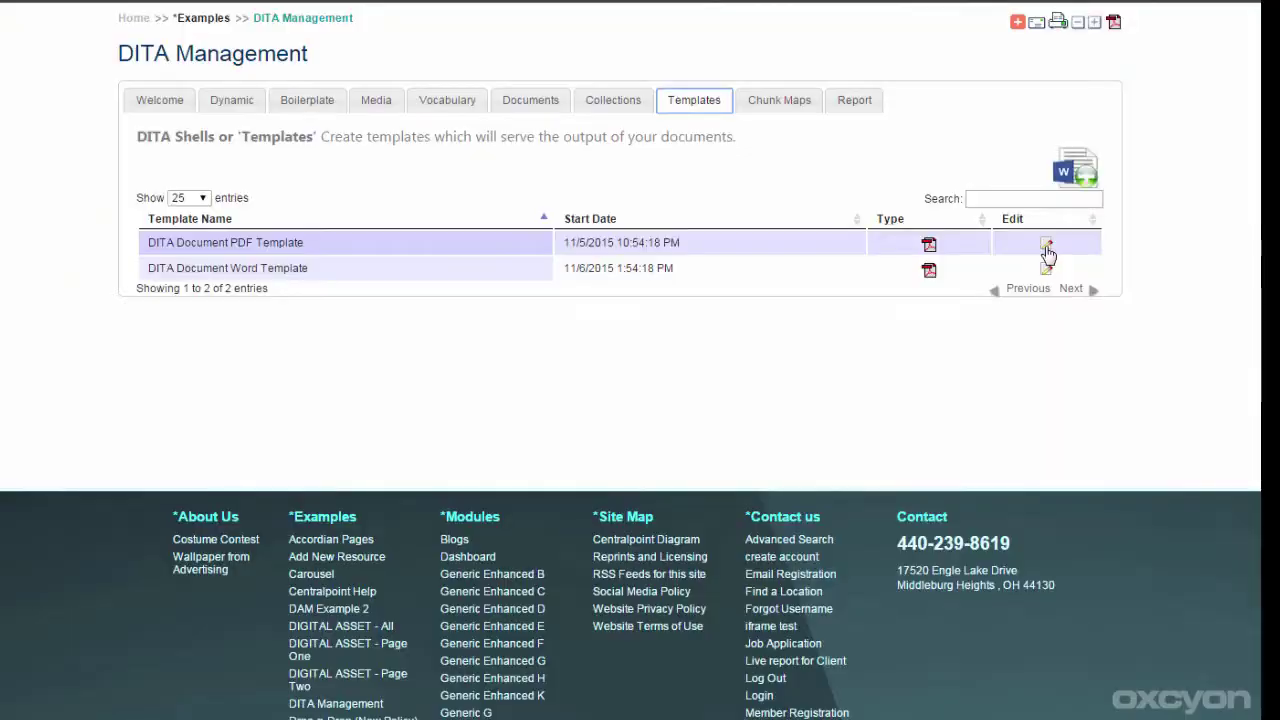
left_click(1046, 246)
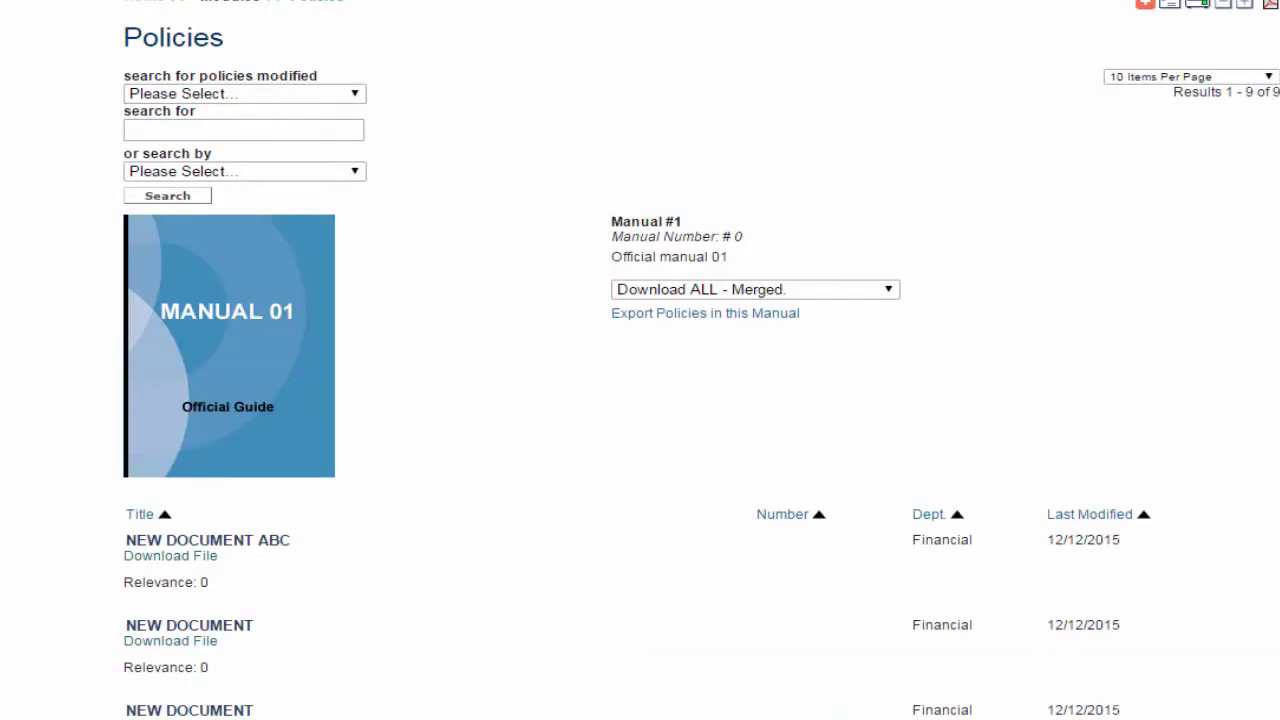
Set Manual #1's download option to 'Download ALL - Merged.' after trying selected-policy download.
left_click(875, 295)
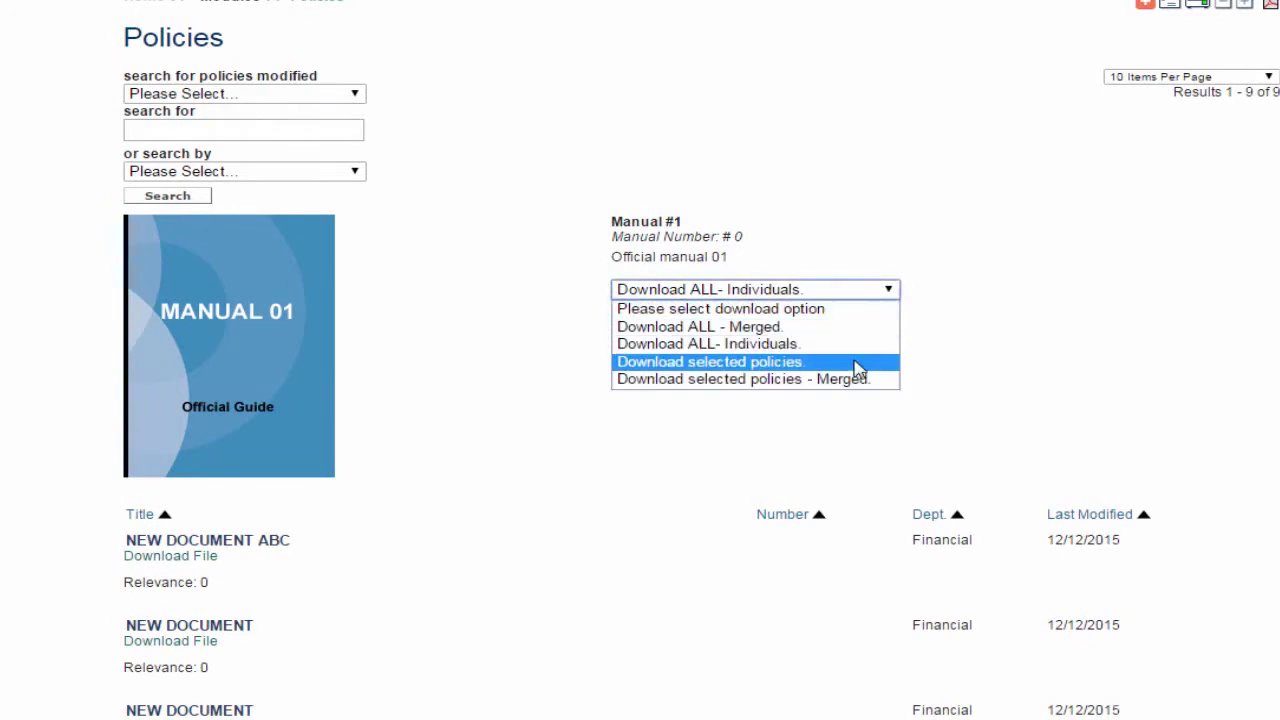
left_click(857, 362)
left_click(135, 545)
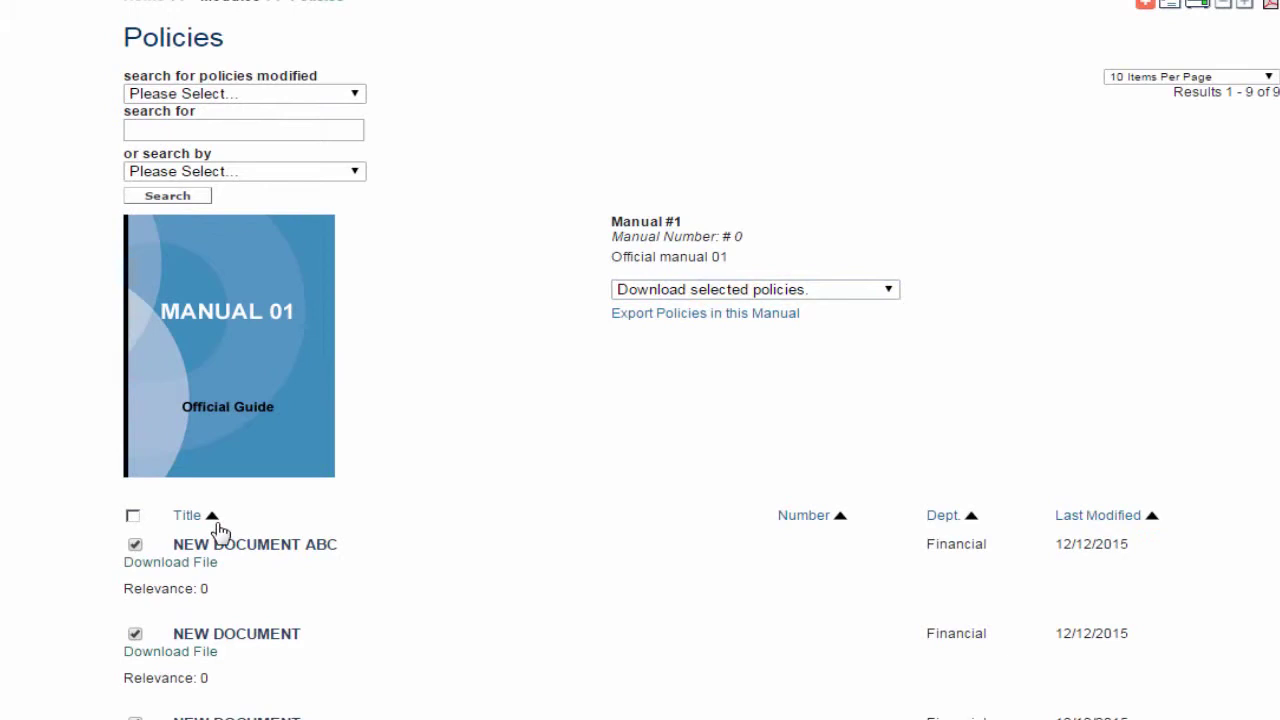
left_click(806, 293)
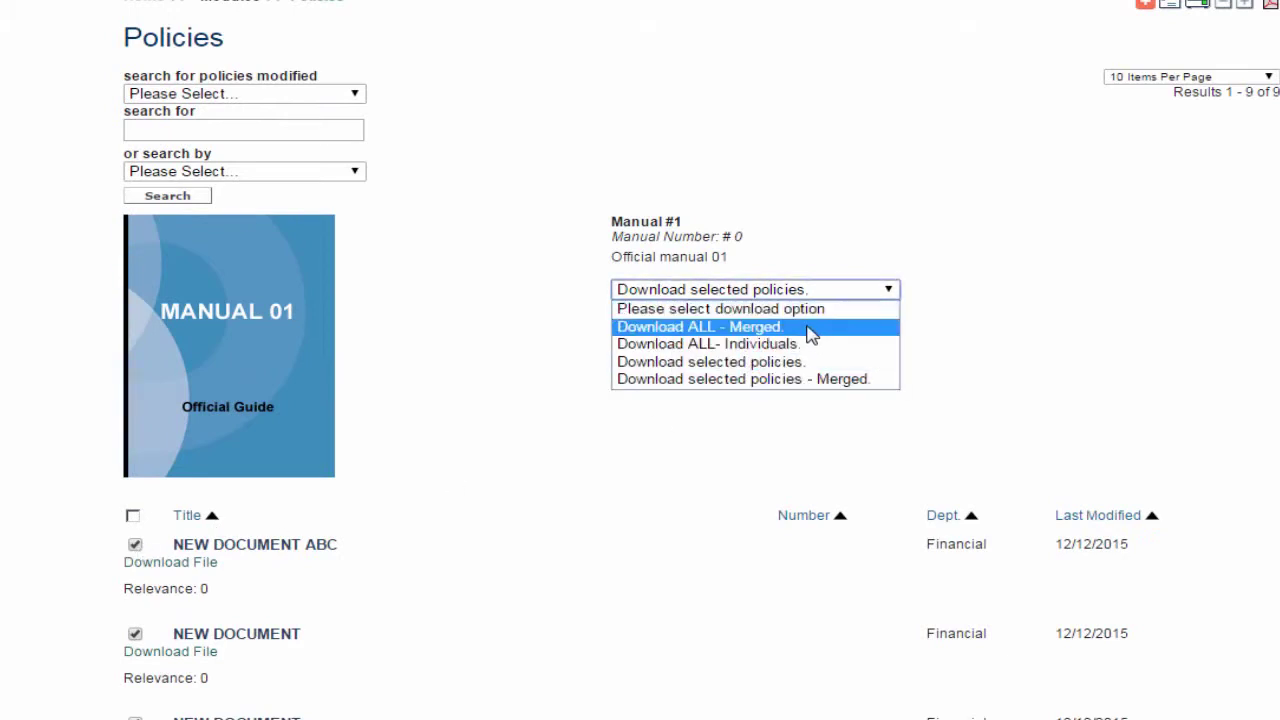
left_click(808, 328)
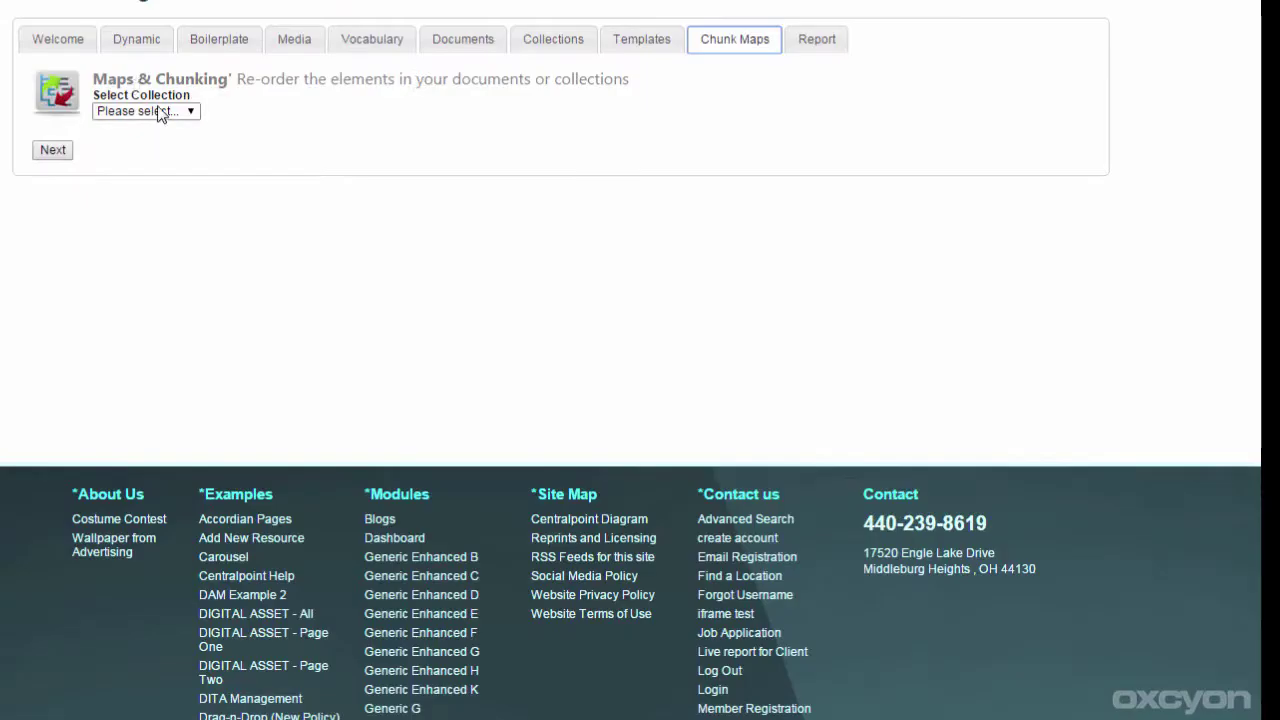
Select Manual #1 in Chunk Maps and drag Policy Example 1 to a new position.
left_click(160, 111)
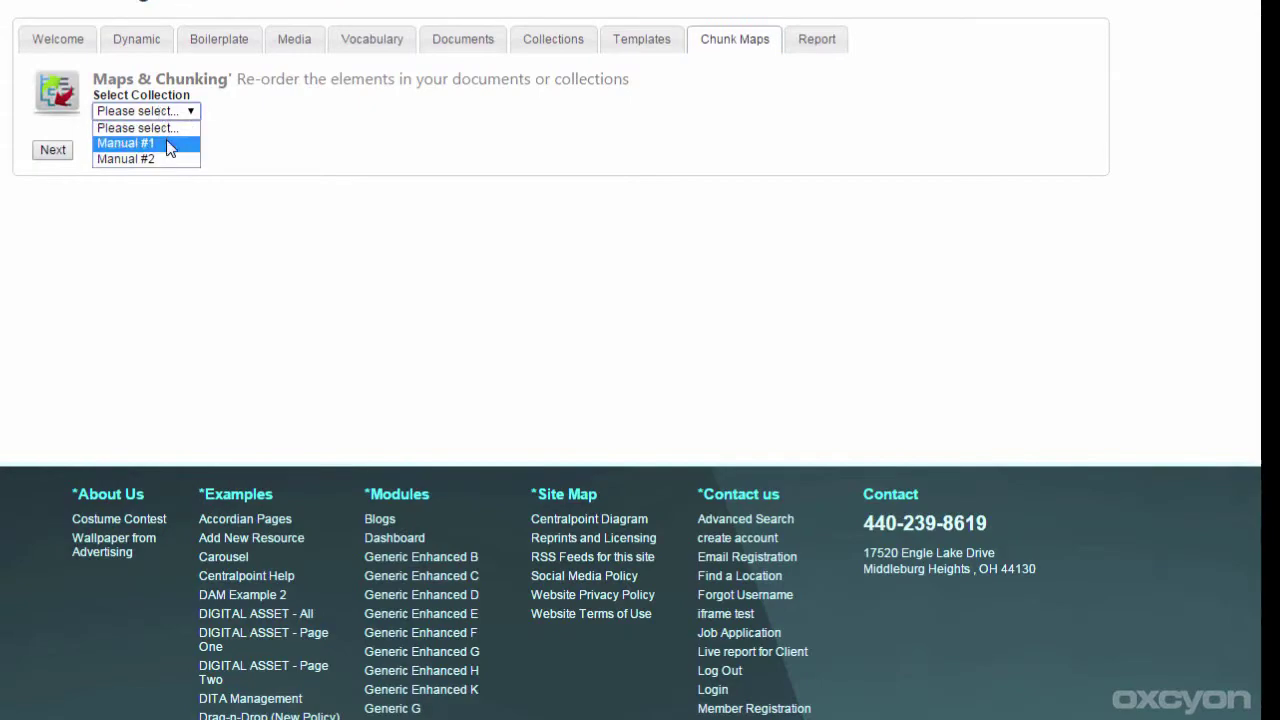
left_click(168, 143)
left_click_drag(194, 290, 190, 371)
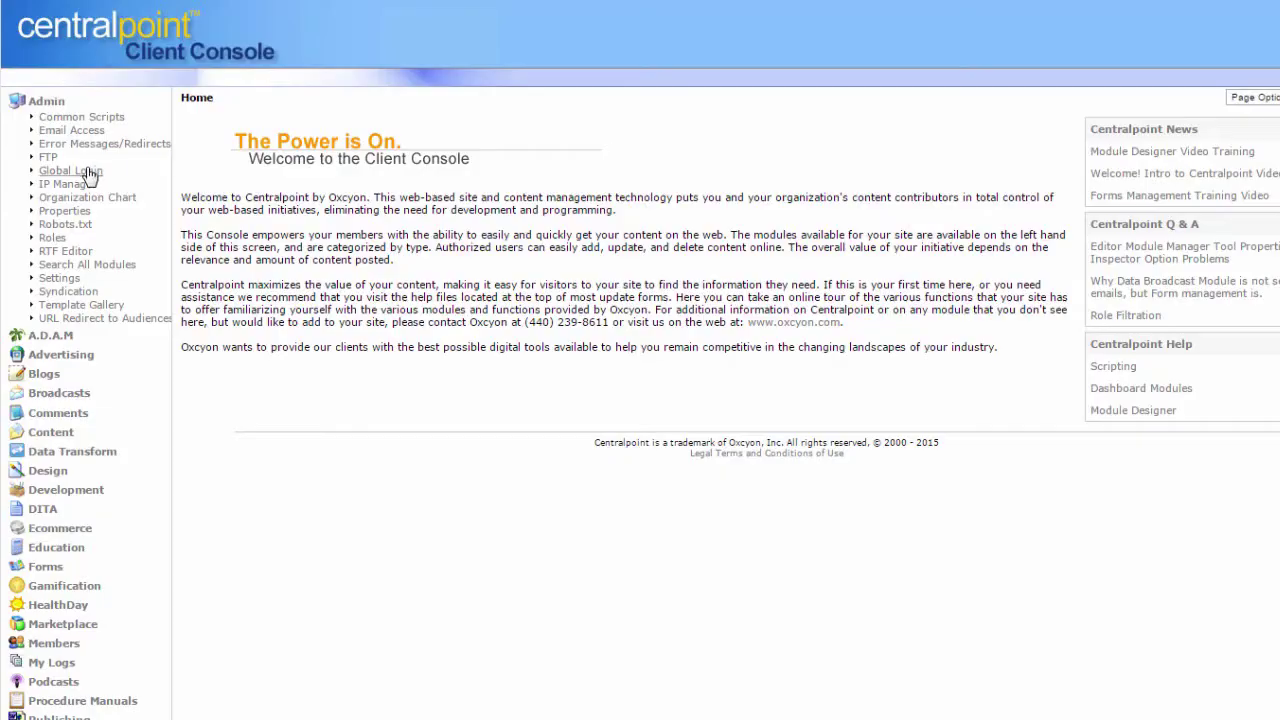
Open Global Login and highlight the LDAP path and the Active Directory login source.
left_click(70, 171)
key("shift+Home")
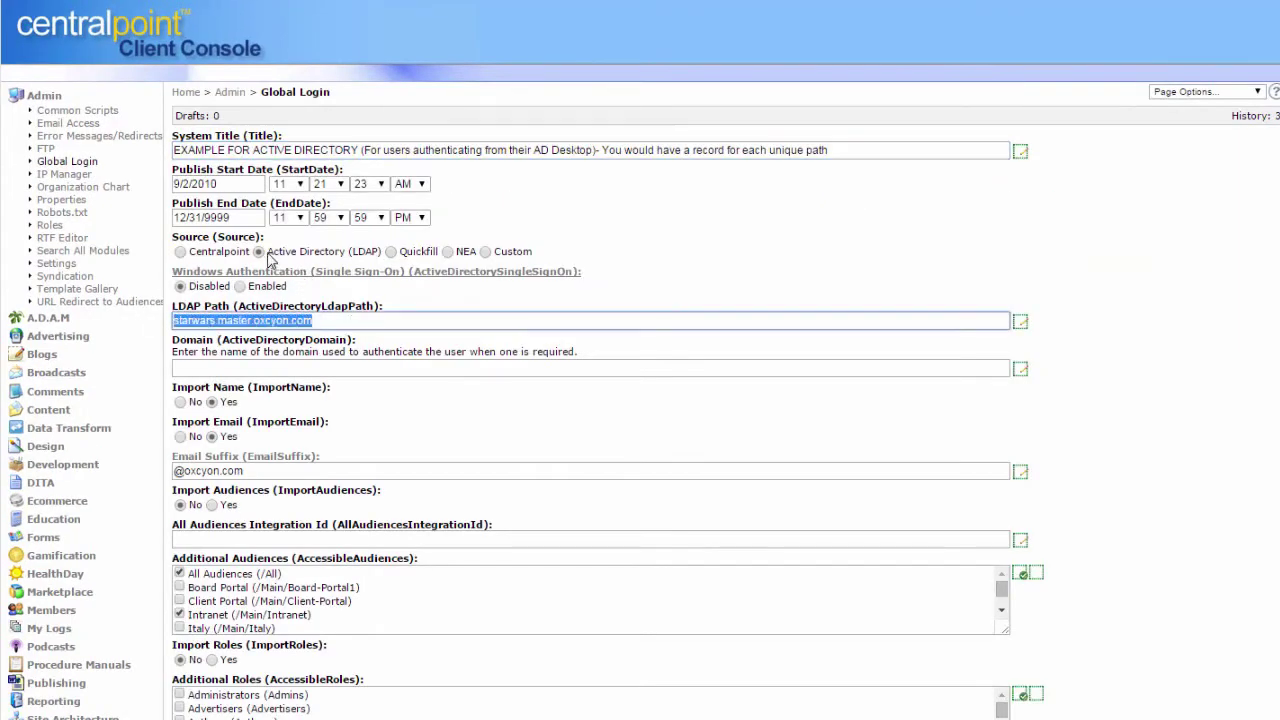
left_click(270, 252)
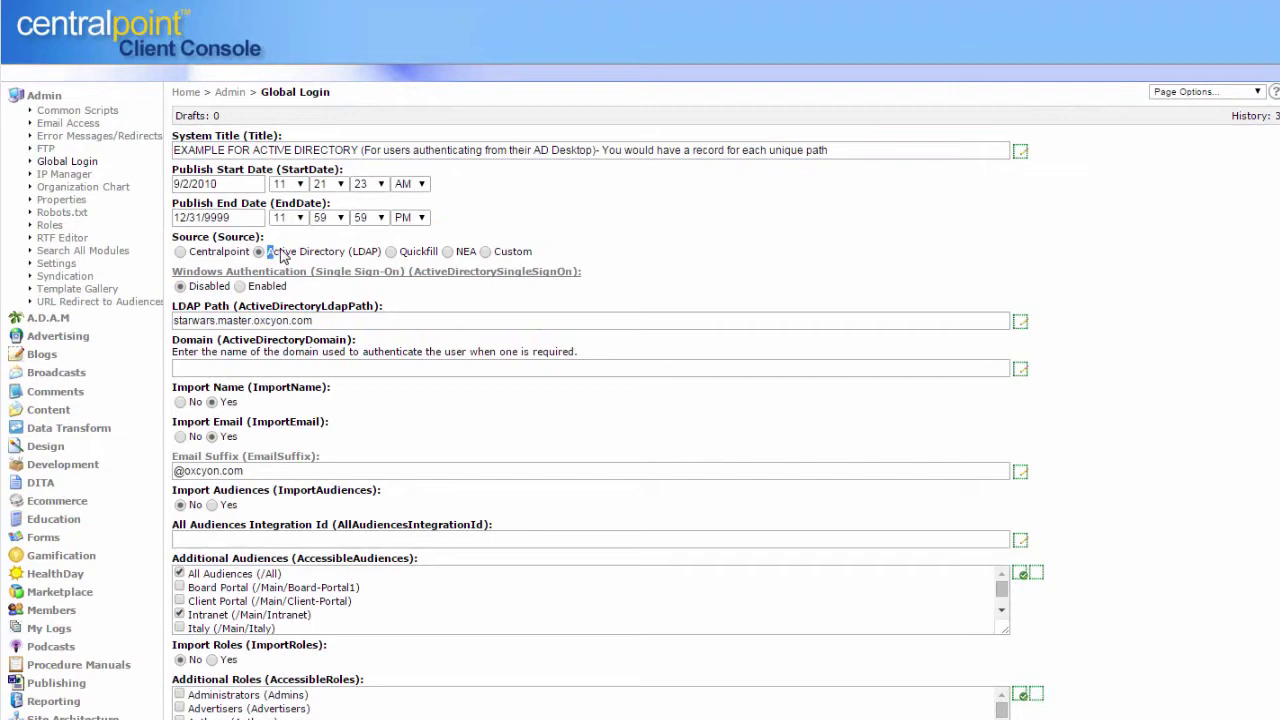
left_click_drag(352, 258, 272, 258)
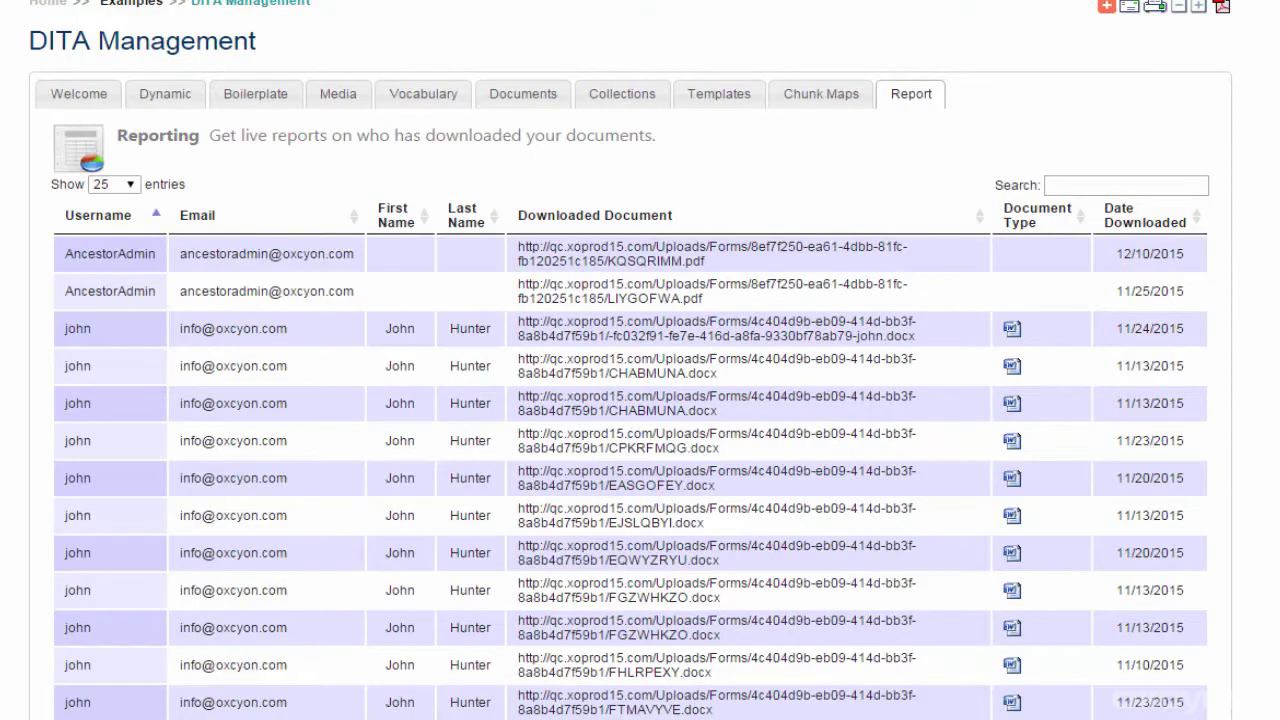
scroll(80, 180, "down", 3)
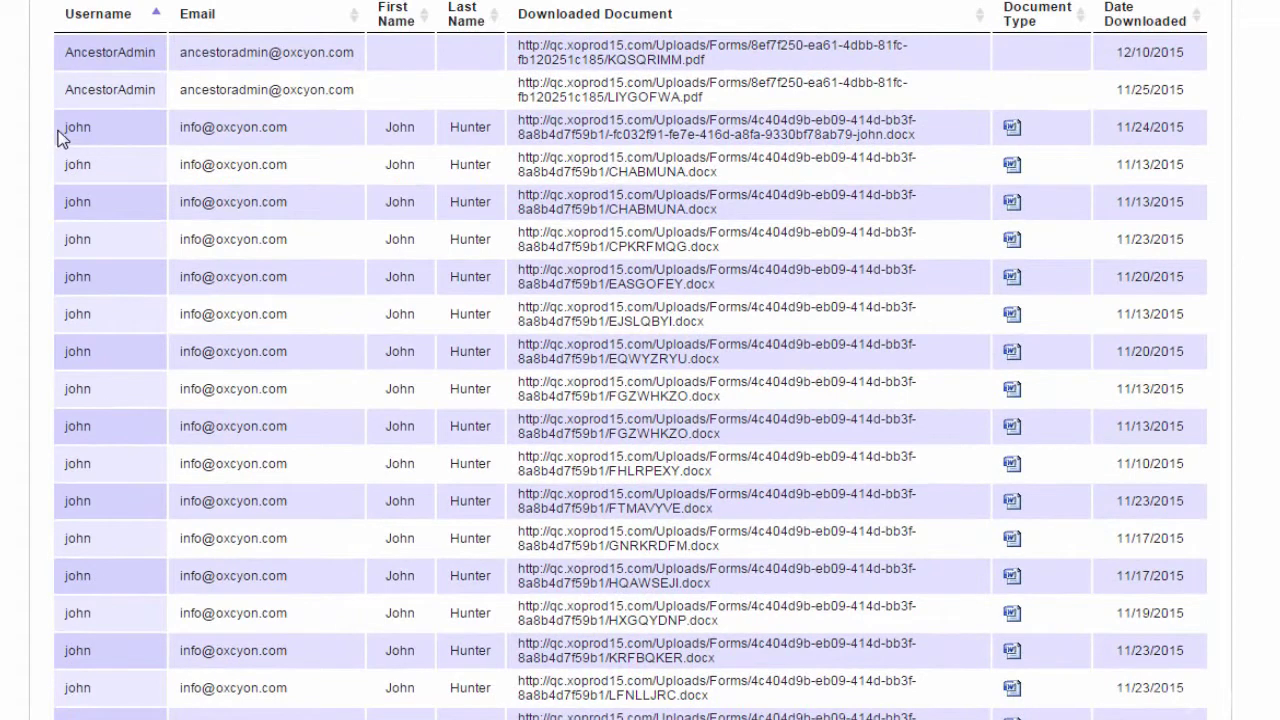
Highlight the 11/24/2015 download record, then the top user's clicks count on the leaderboard.
left_click_drag(58, 127, 652, 133)
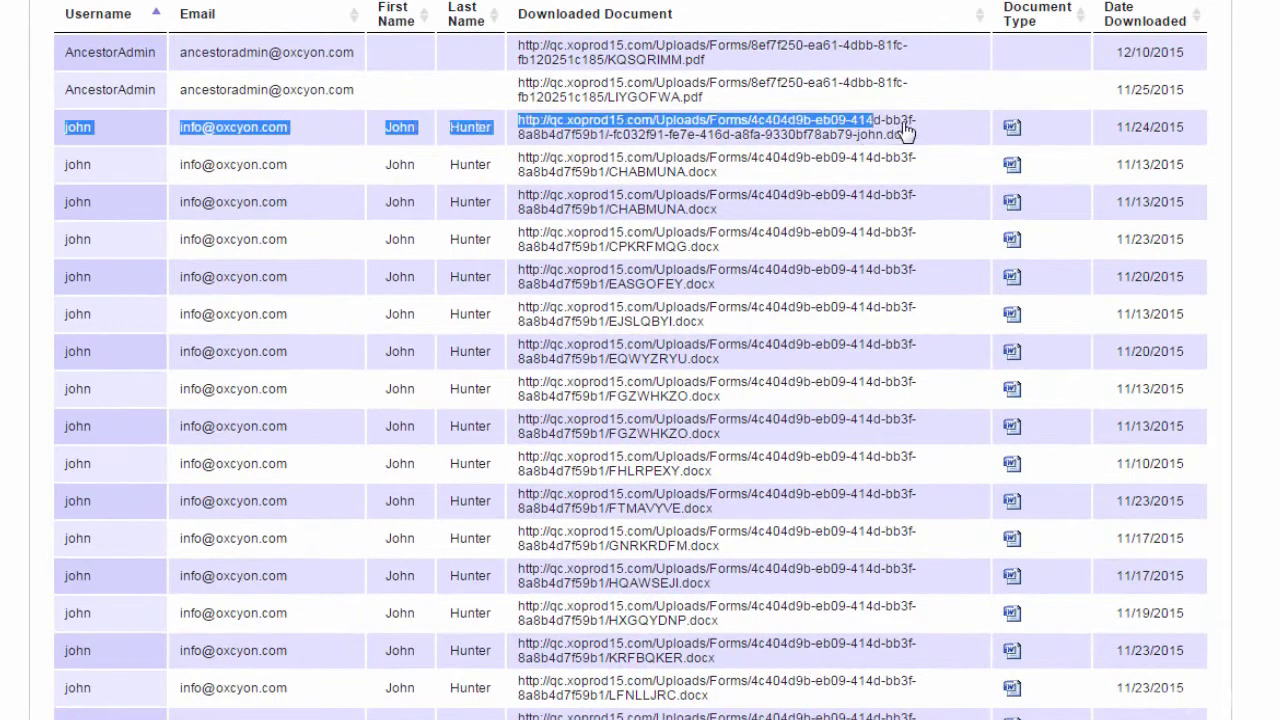
left_click_drag(905, 131, 1205, 128)
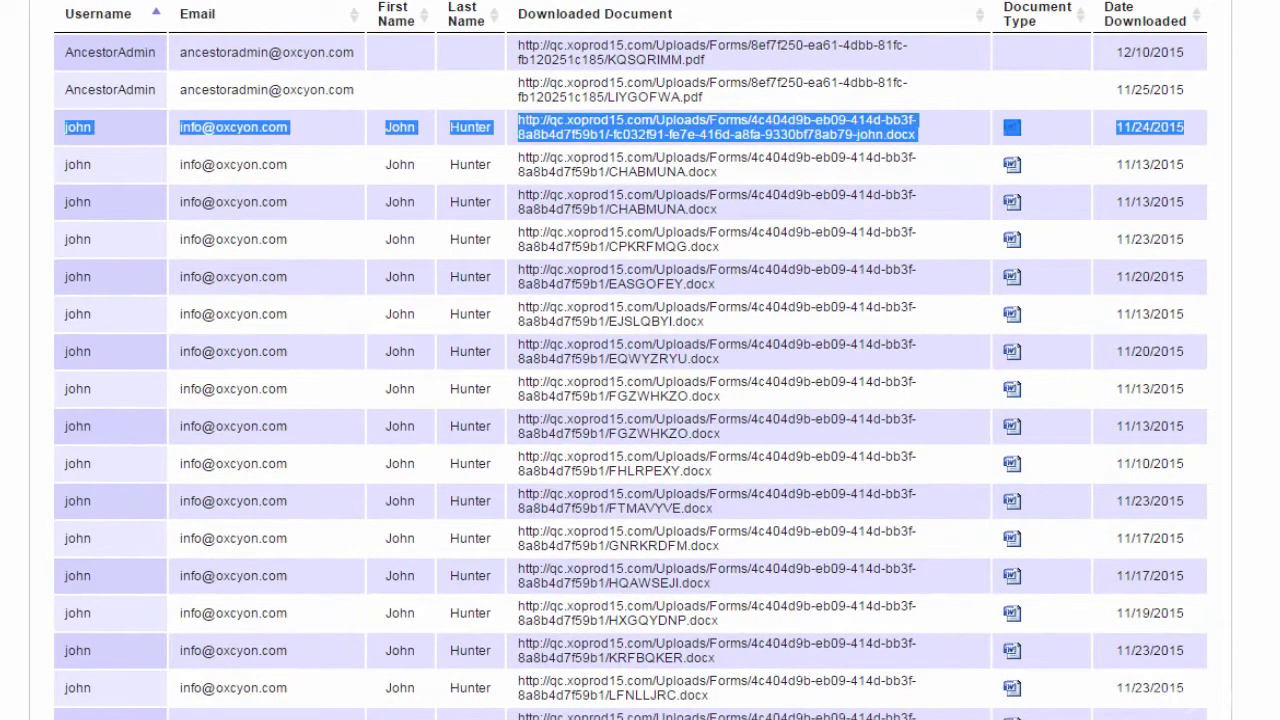
left_click(960, 458)
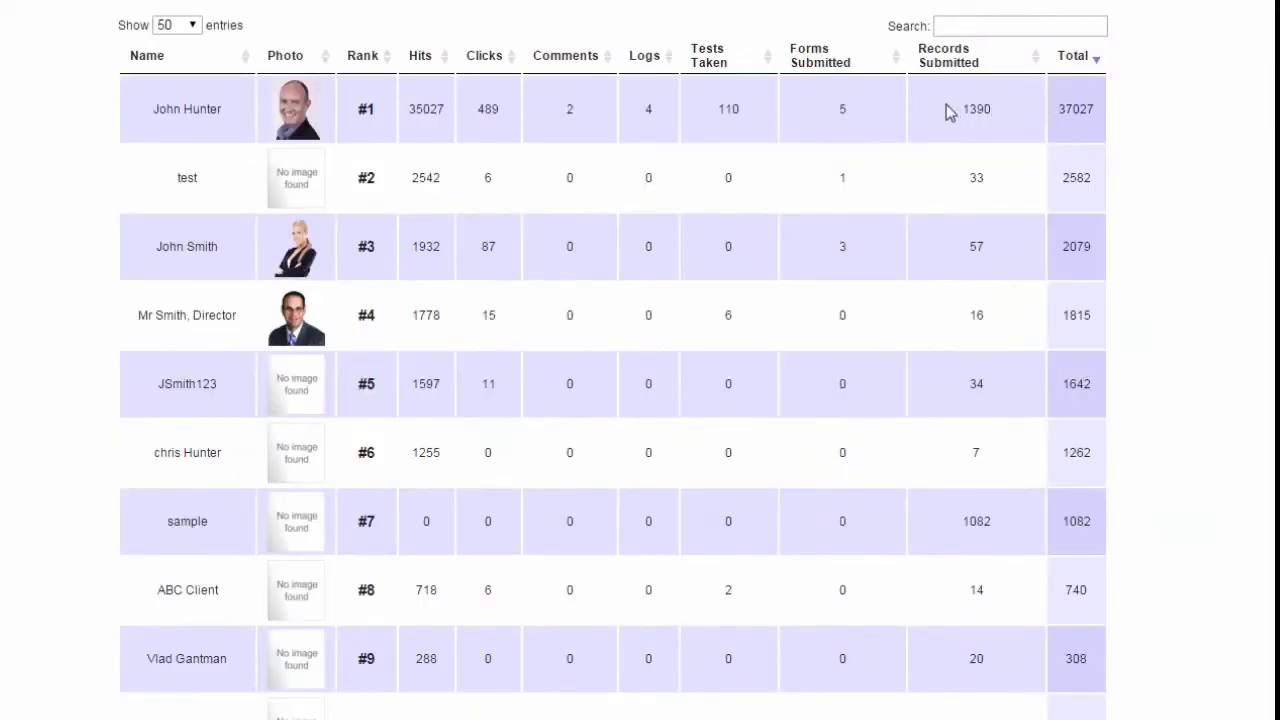
double_click(488, 109)
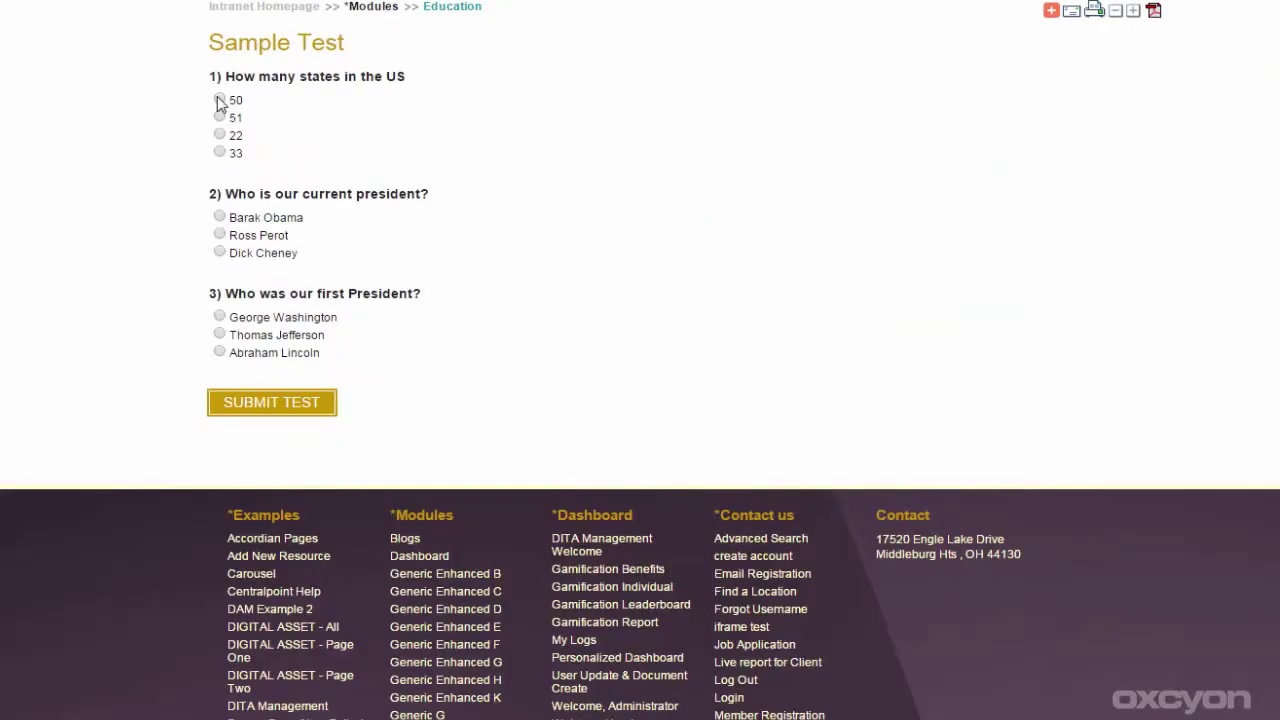
Answer Barak Obama and George Washington, submit the test, and open the first record's certificate.
left_click(220, 217)
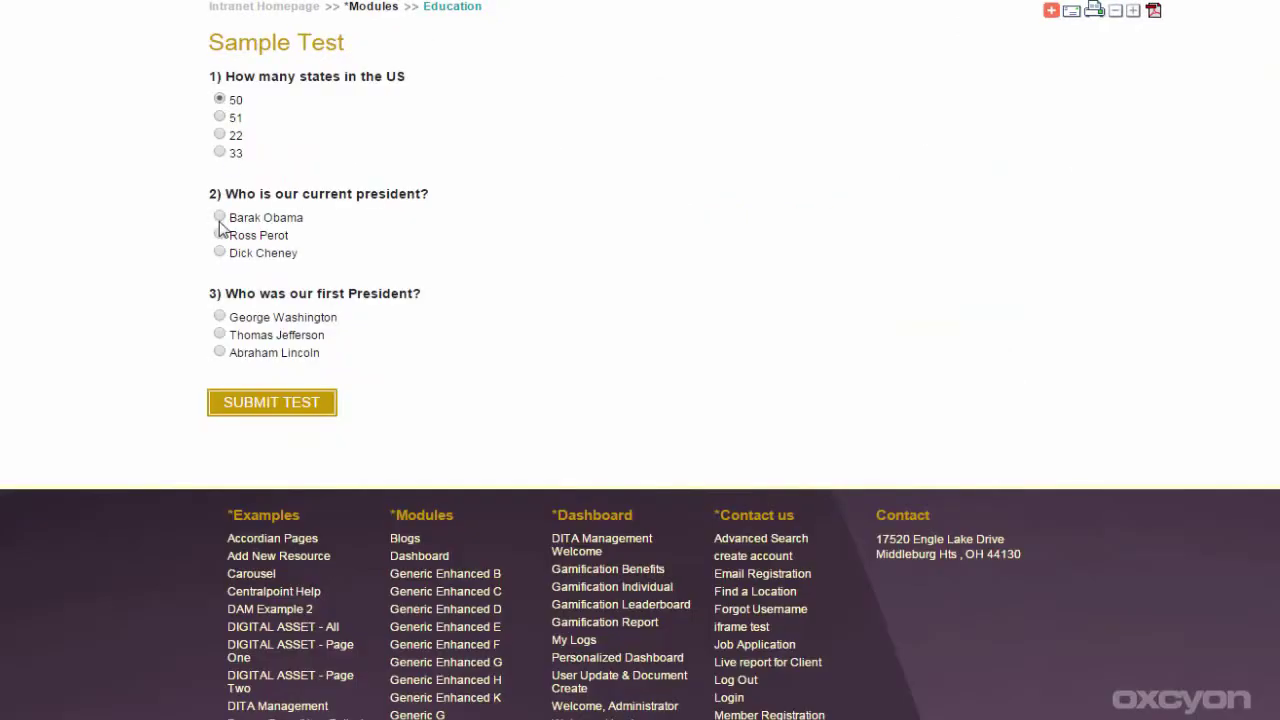
left_click(219, 317)
left_click(262, 411)
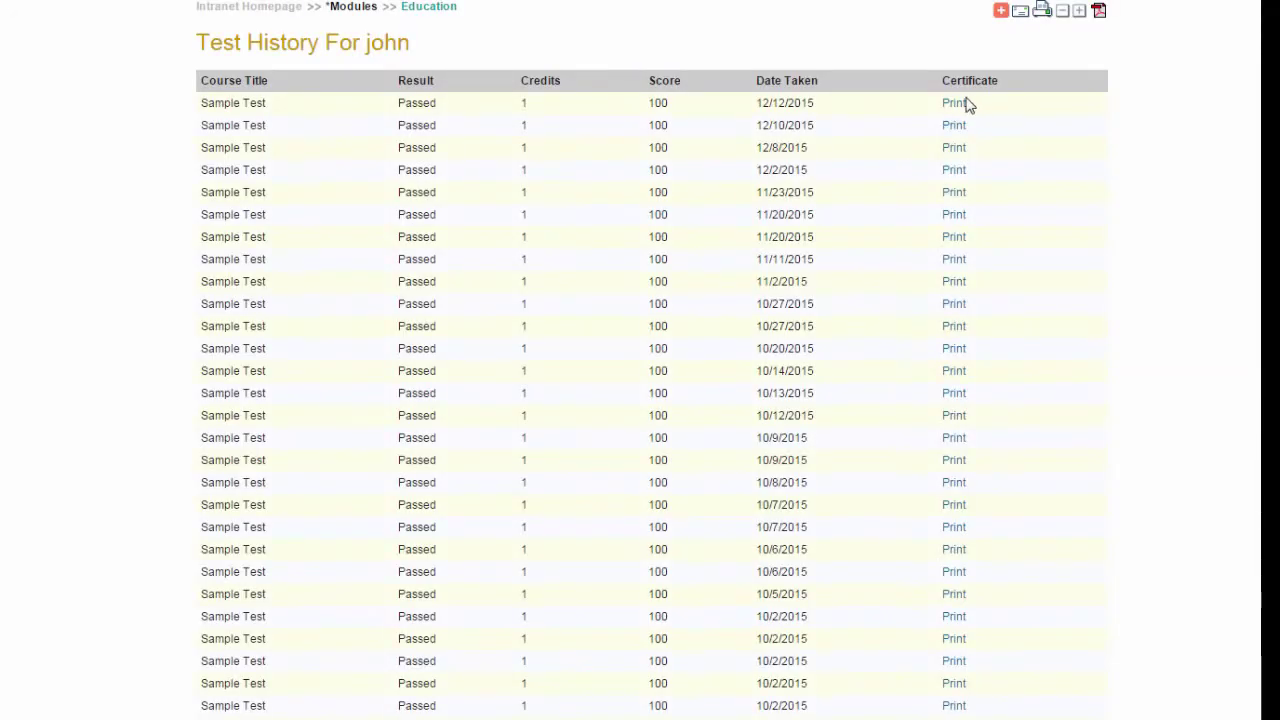
left_click(960, 104)
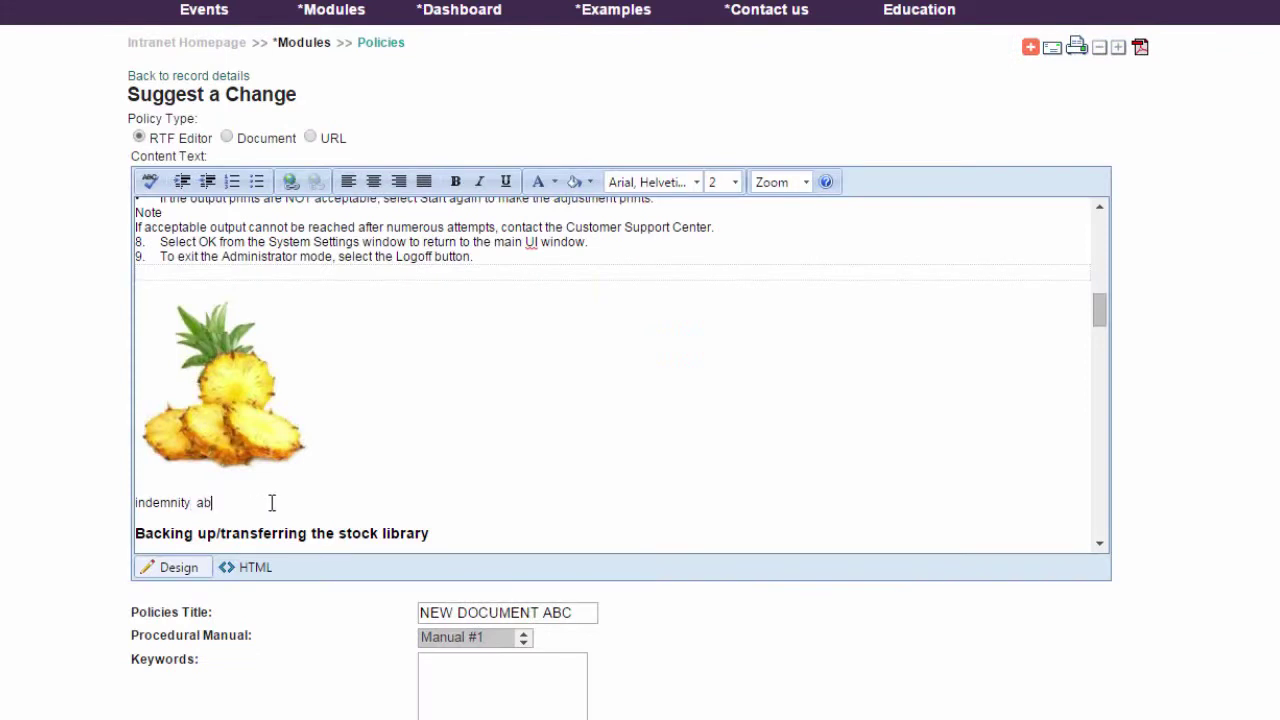
Change 'indemnity ab' to 'indemnity abcd' and select the words 'reached after numerous'.
type("cd")
left_click_drag(308, 230, 444, 232)
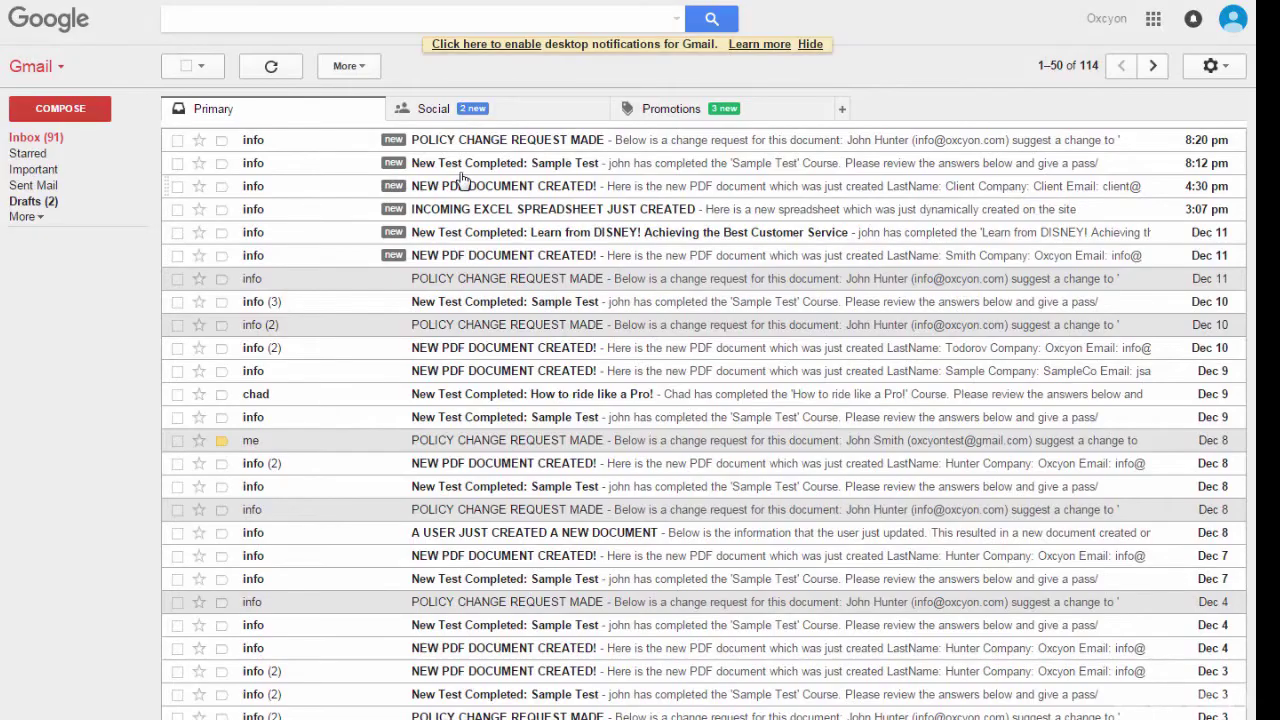
Open the newest POLICY CHANGE REQUEST MADE email and highlight the requester's full name.
left_click(466, 144)
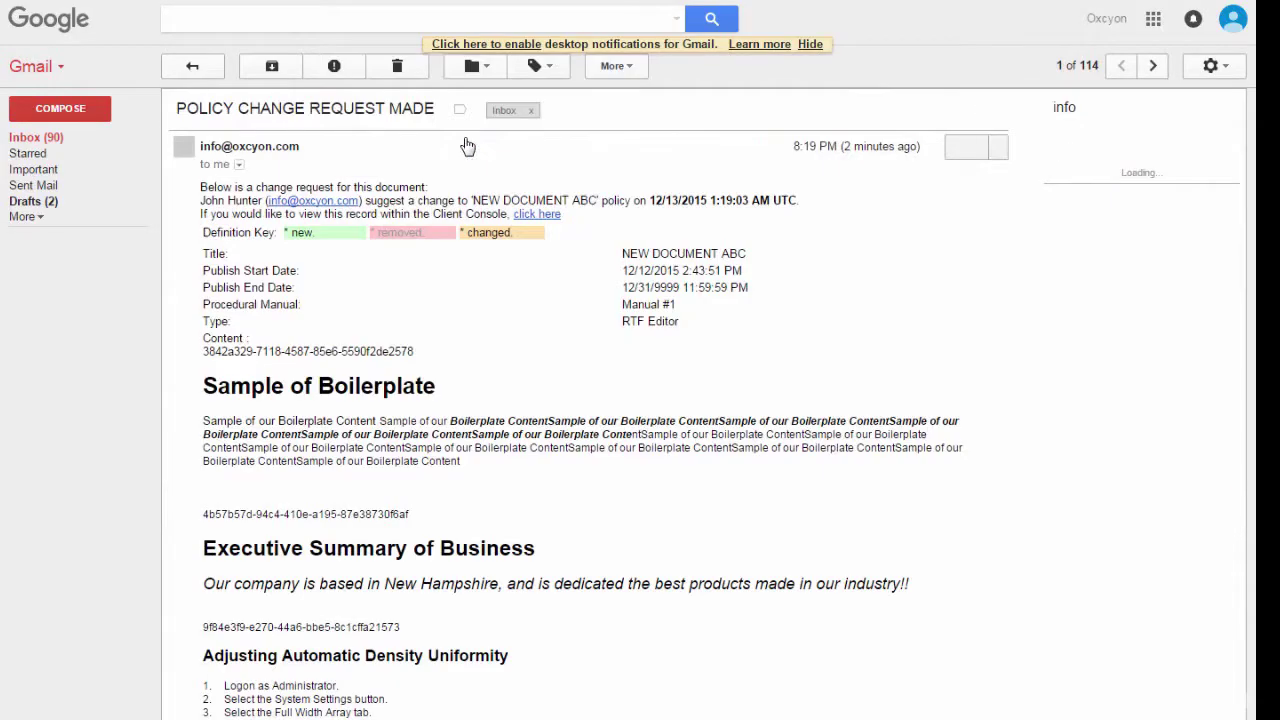
double_click(218, 201)
left_click(205, 200)
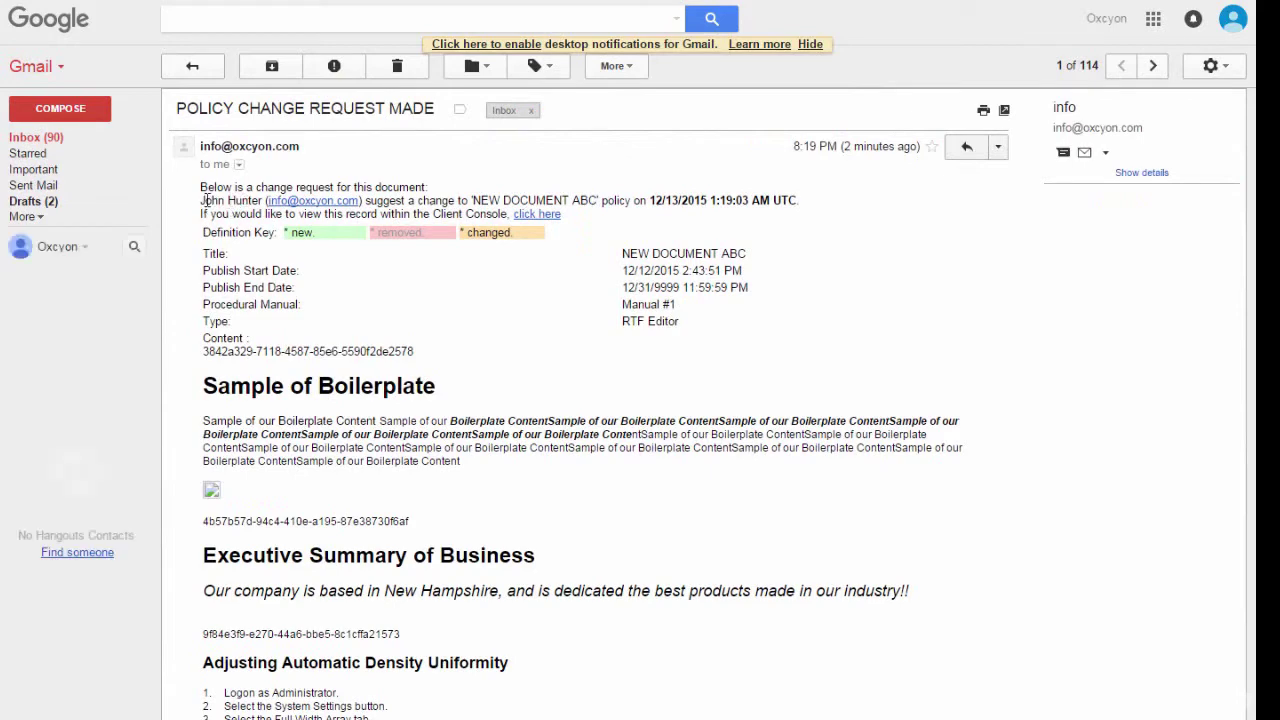
left_click_drag(203, 200, 266, 200)
Review the struck-through removed words, then approve and release the changed document.
scroll(362, 377, "down", 5)
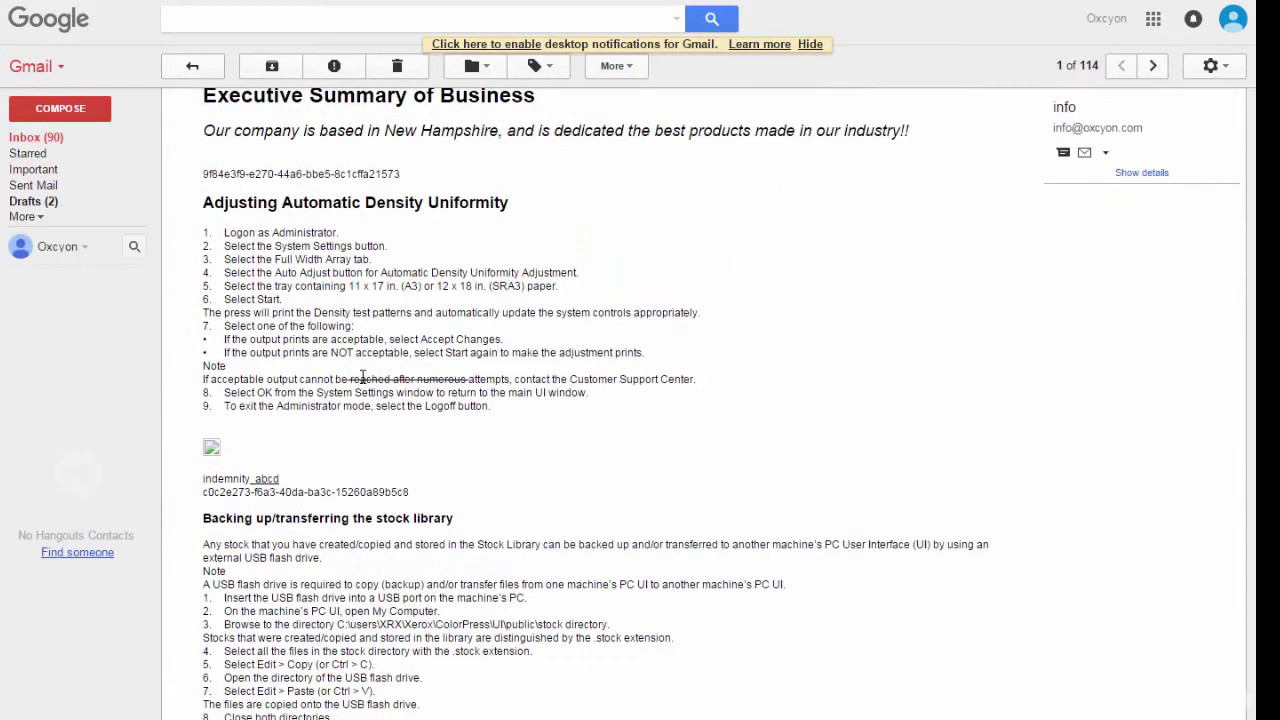
left_click_drag(351, 379, 469, 378)
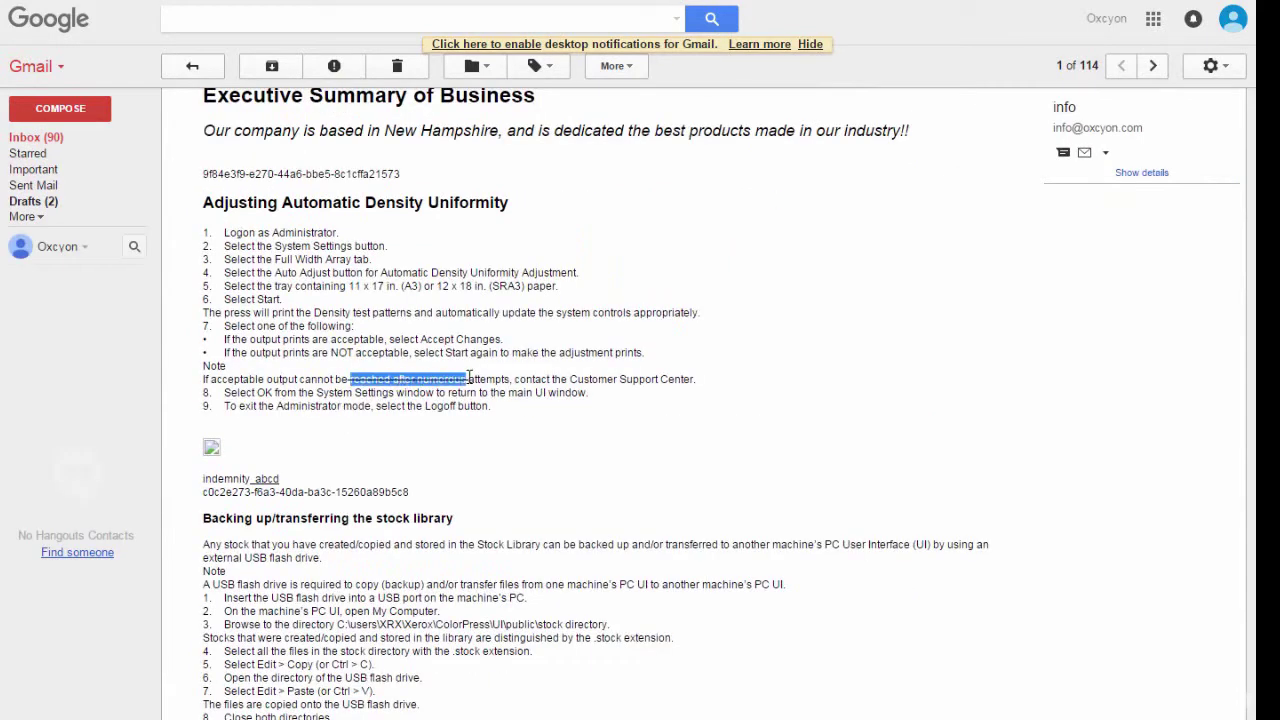
left_click(795, 413)
scroll(1249, 677, "down", 10)
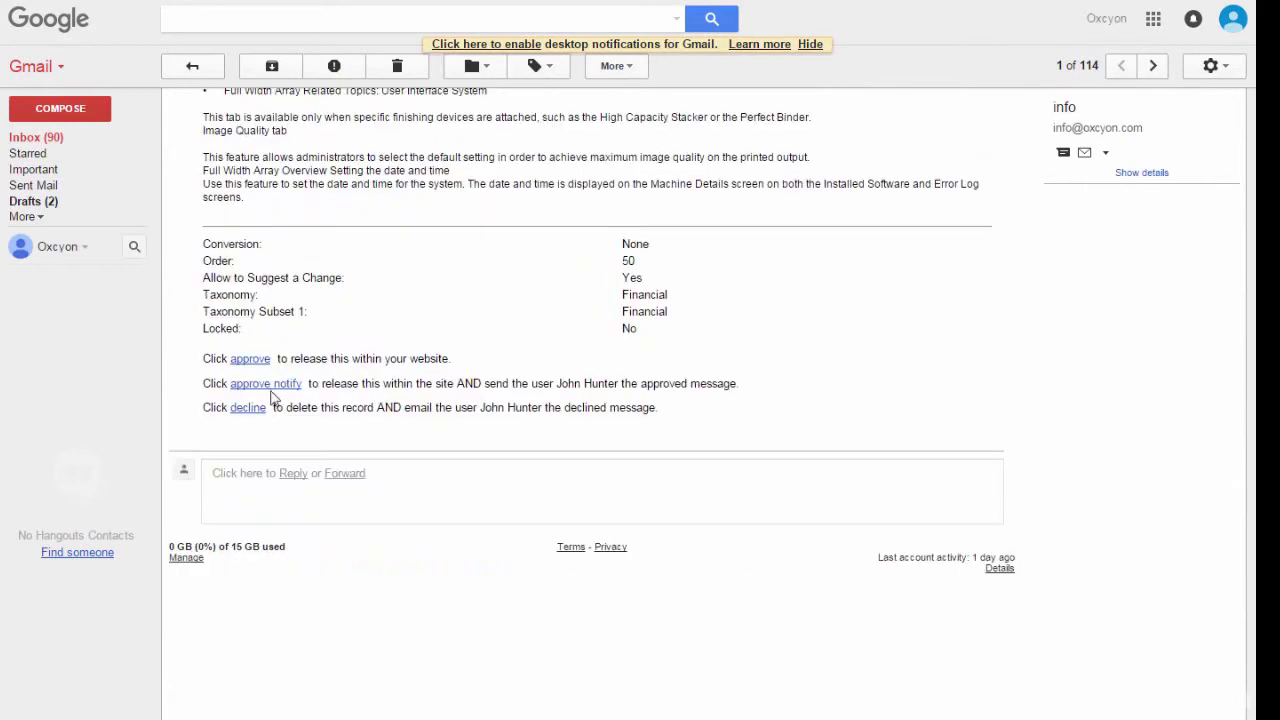
left_click(243, 360)
View the latest Document History details and highlight the removed words 'reached after numerous'.
scroll(1249, 489, "down", 20)
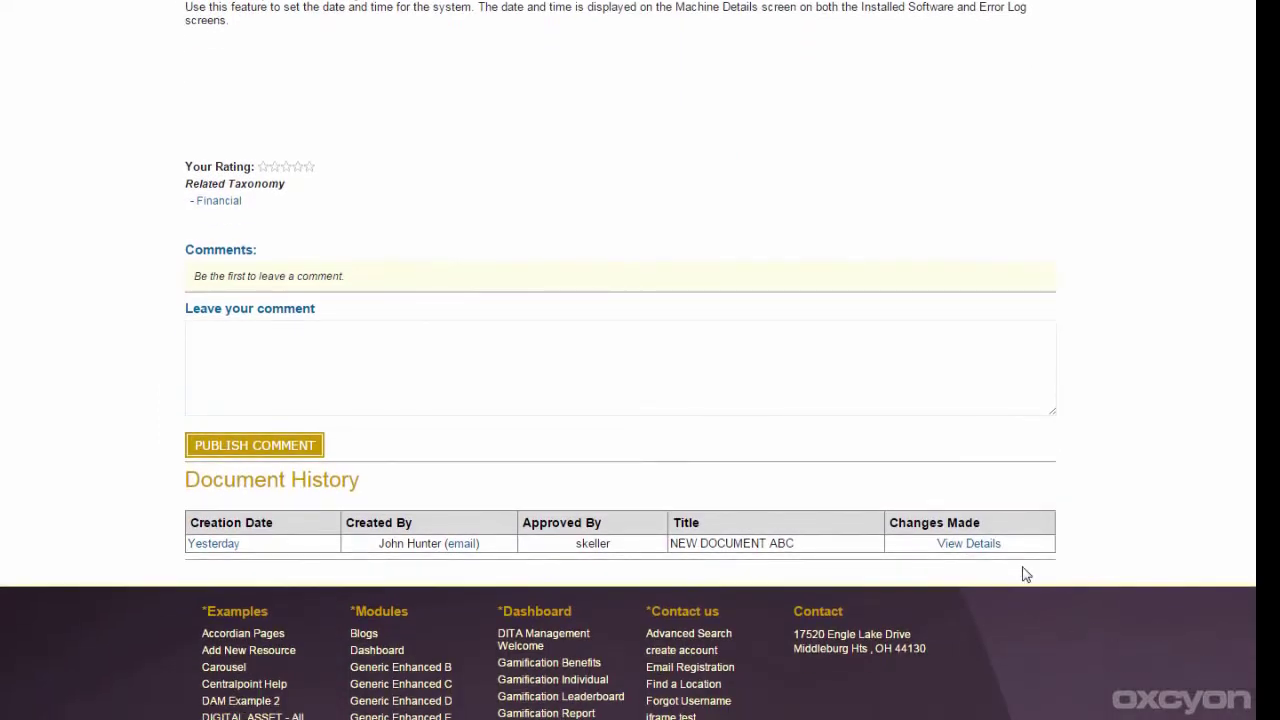
left_click(985, 551)
left_click_drag(1151, 181, 1151, 306)
left_click_drag(396, 341, 554, 346)
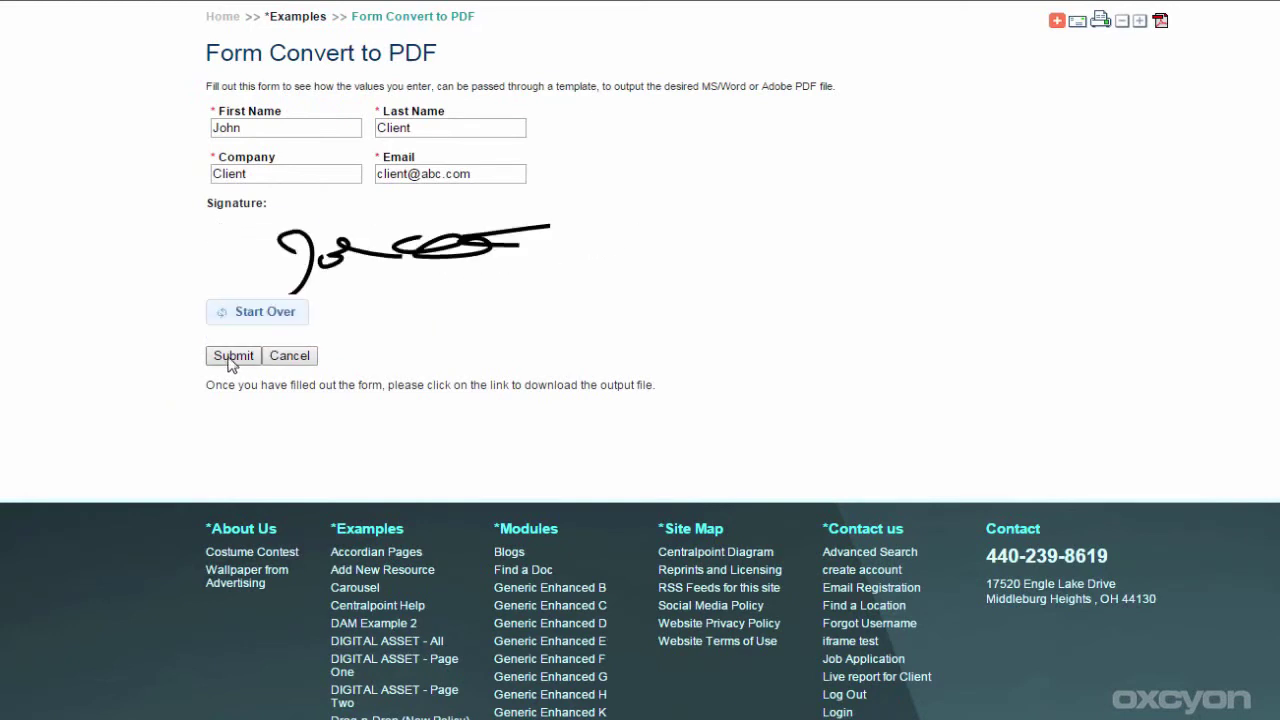
Submit the filled, signed form to generate the agreement PDF and scroll through it.
left_click(231, 357)
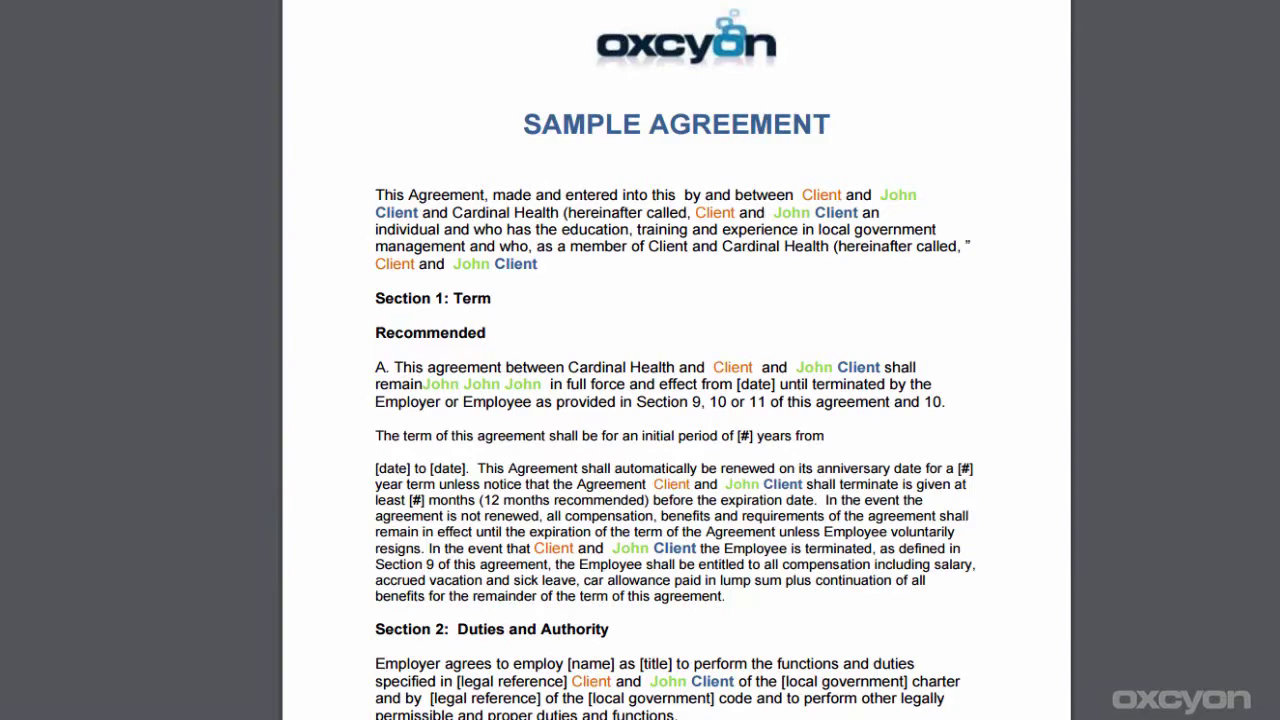
scroll(676, 360, "down", 10)
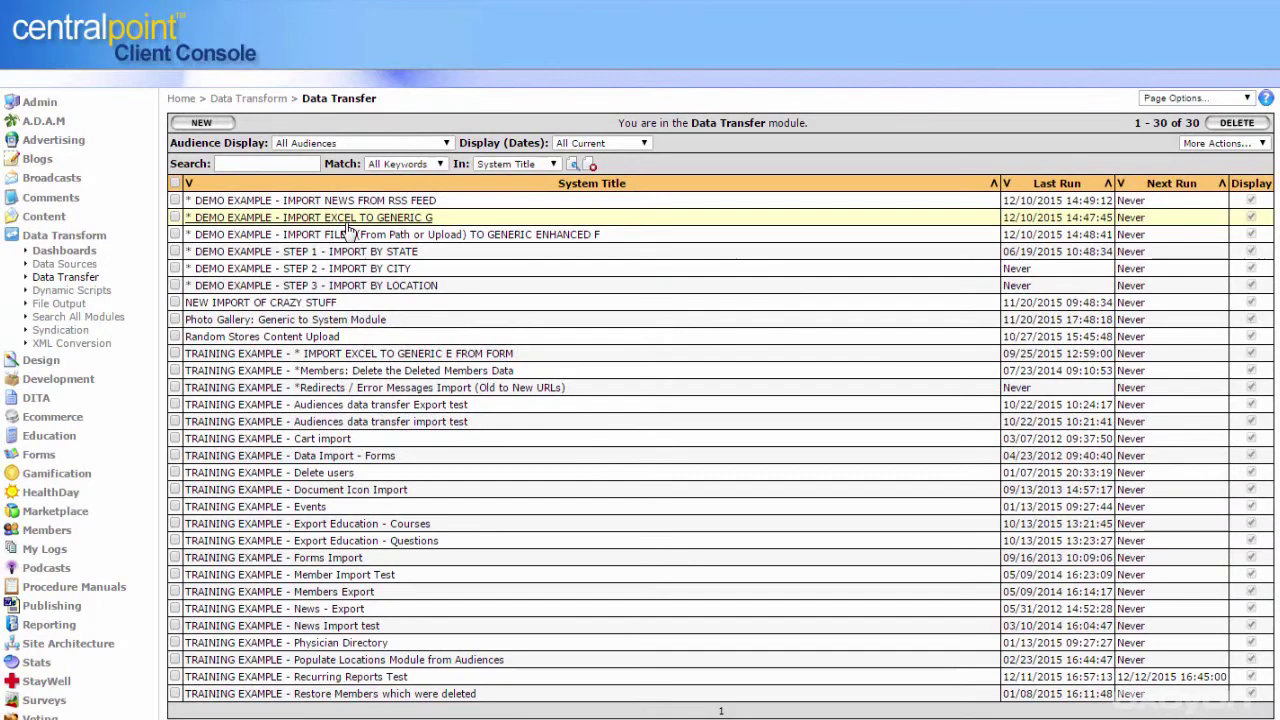
Open the Excel to Generic G import, set Execute to Now, and try SQL Server and ODBC sources.
left_click(330, 88)
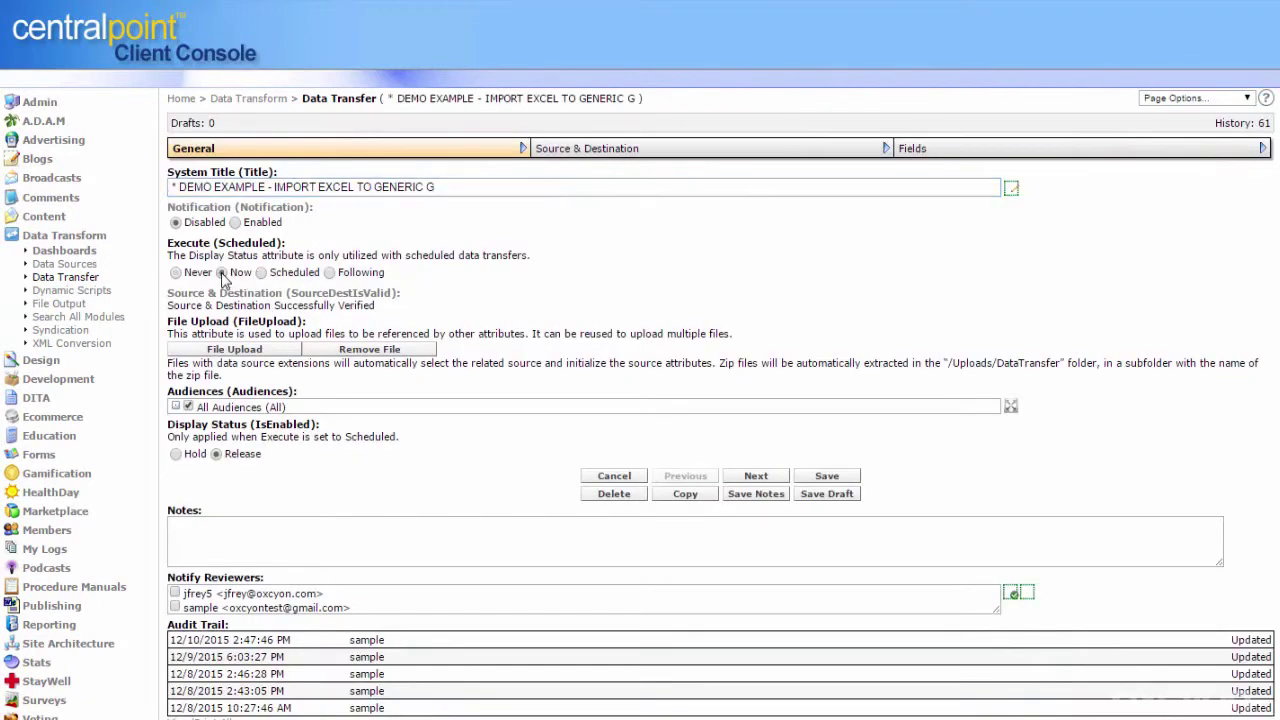
left_click(222, 273)
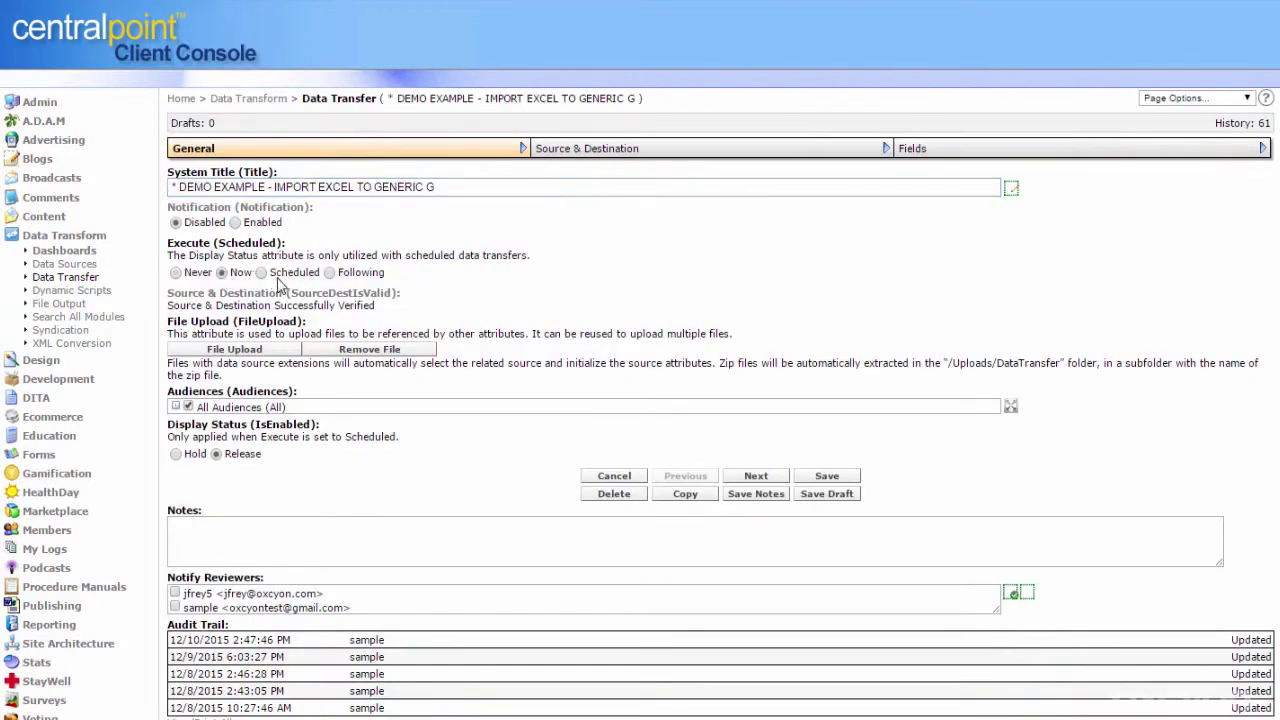
left_click(649, 155)
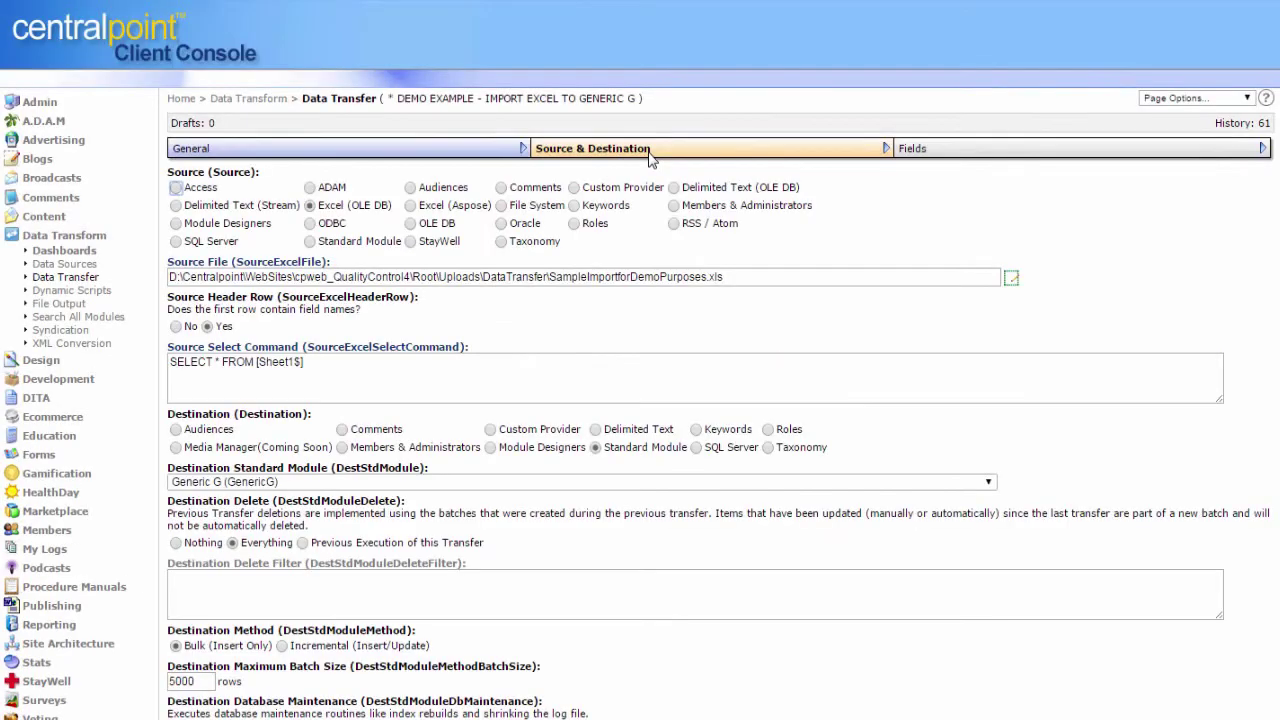
left_click(176, 243)
left_click(311, 224)
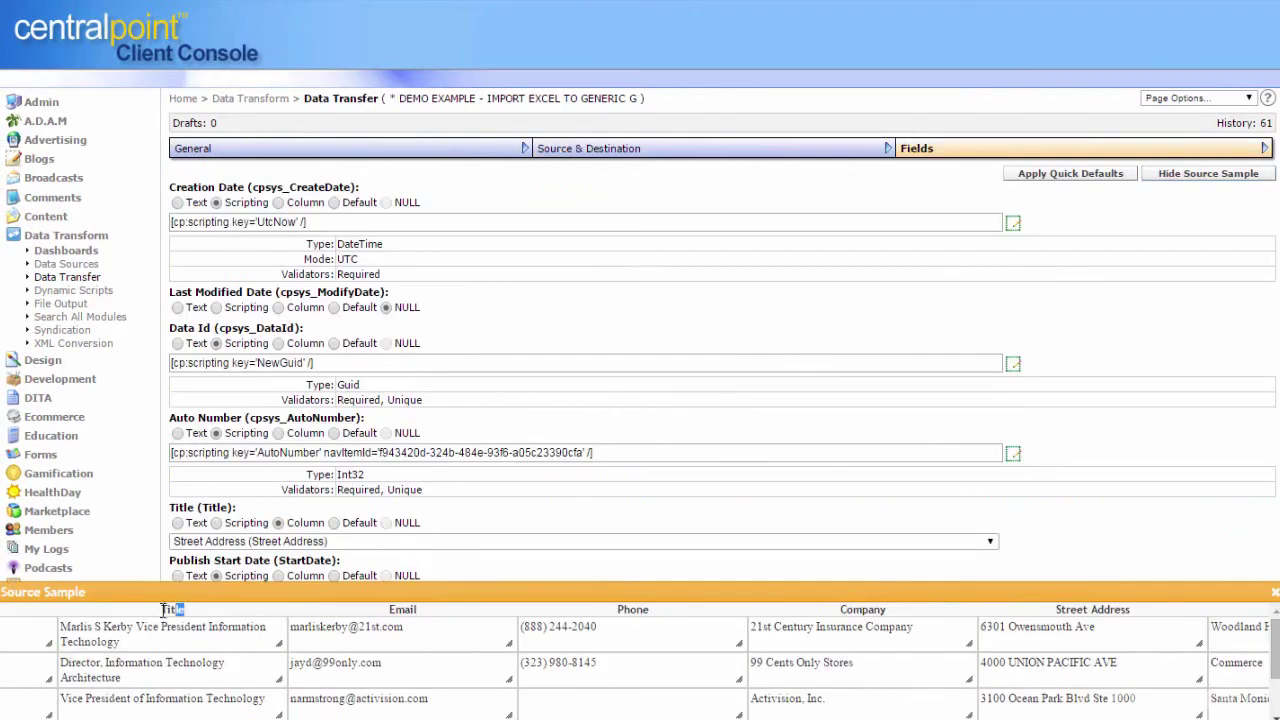
Check the sample data's Title column, hide it, and show Body Copy's column choices.
left_click_drag(186, 610, 152, 613)
left_click(1275, 596)
scroll(720, 400, "down", 7)
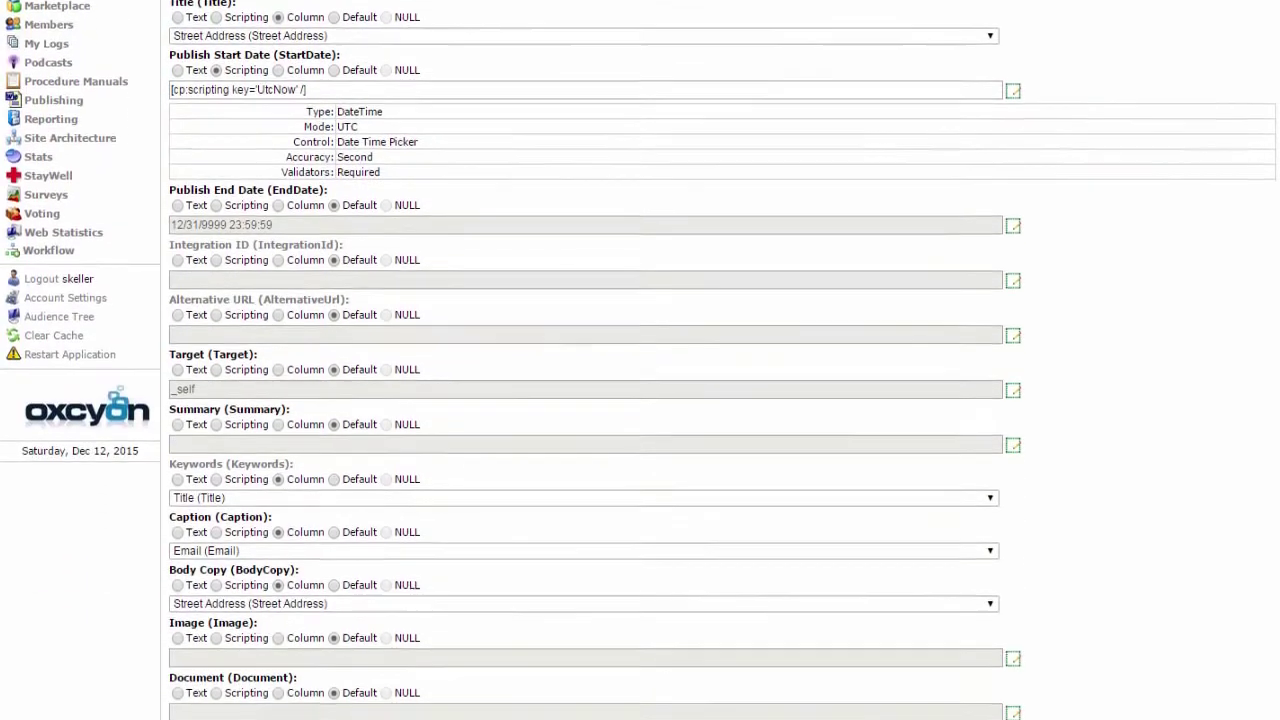
scroll(320, 260, "down", 2)
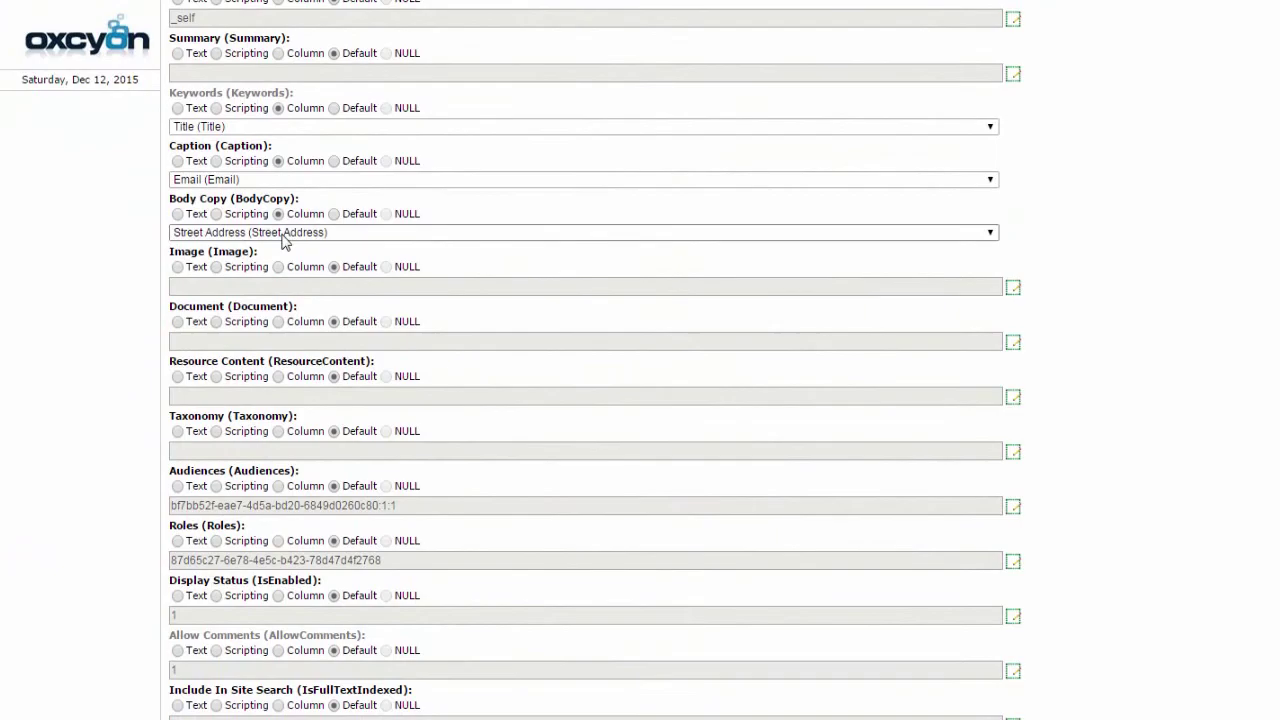
left_click(283, 234)
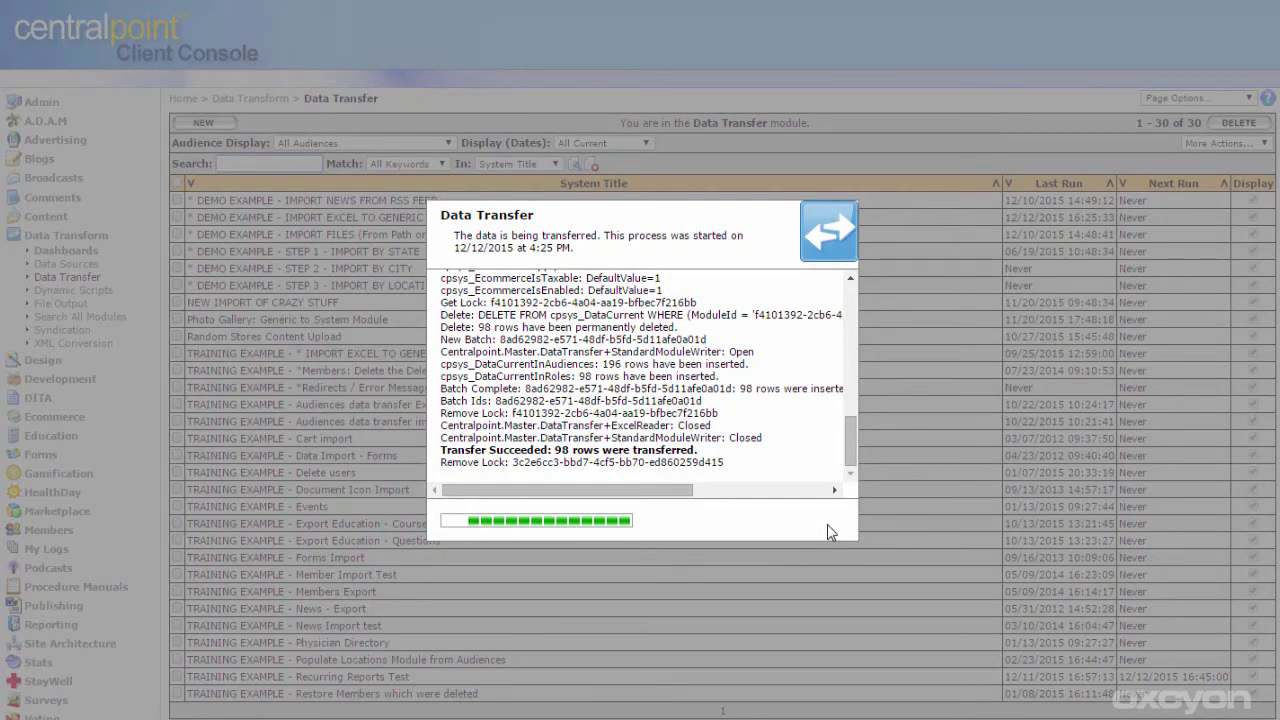